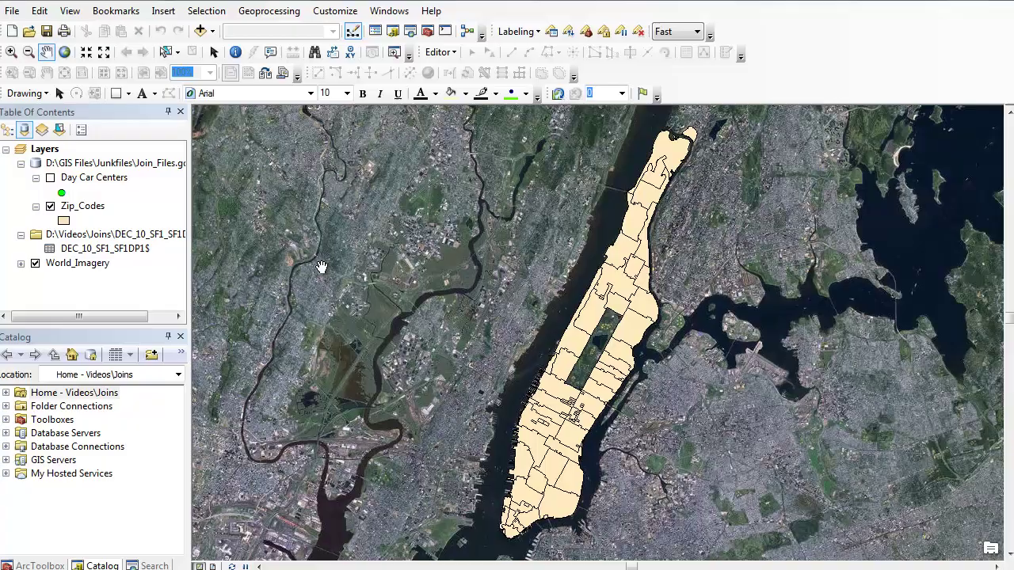
Review the GEO_id2 zip codes and Total_population values in the Excel census table, then return to ArcMap
{"action": "key", "text": "alt+Tab"}
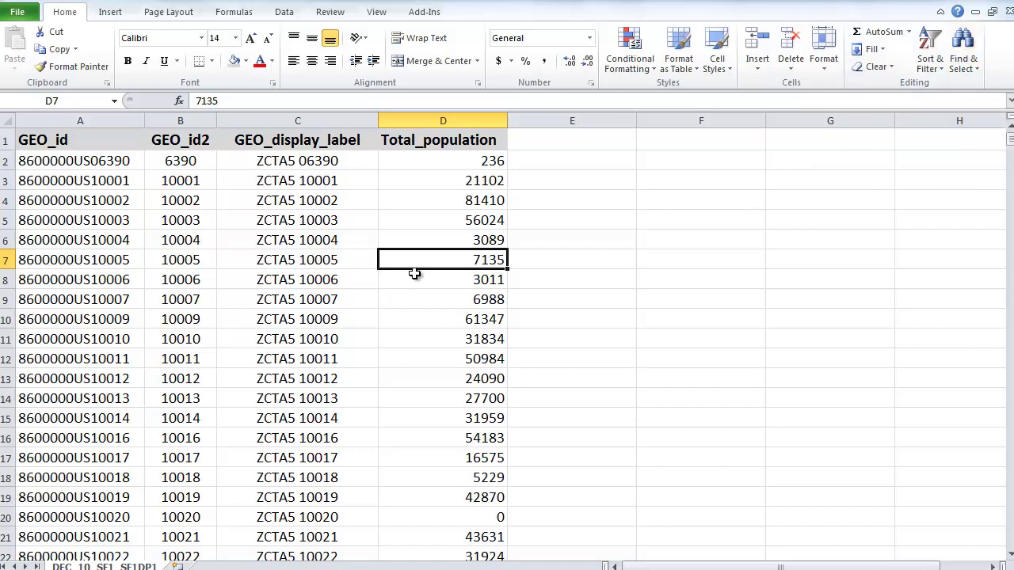
{"action": "left_click_drag", "start_coordinate": [98, 139], "coordinate": [412, 249]}
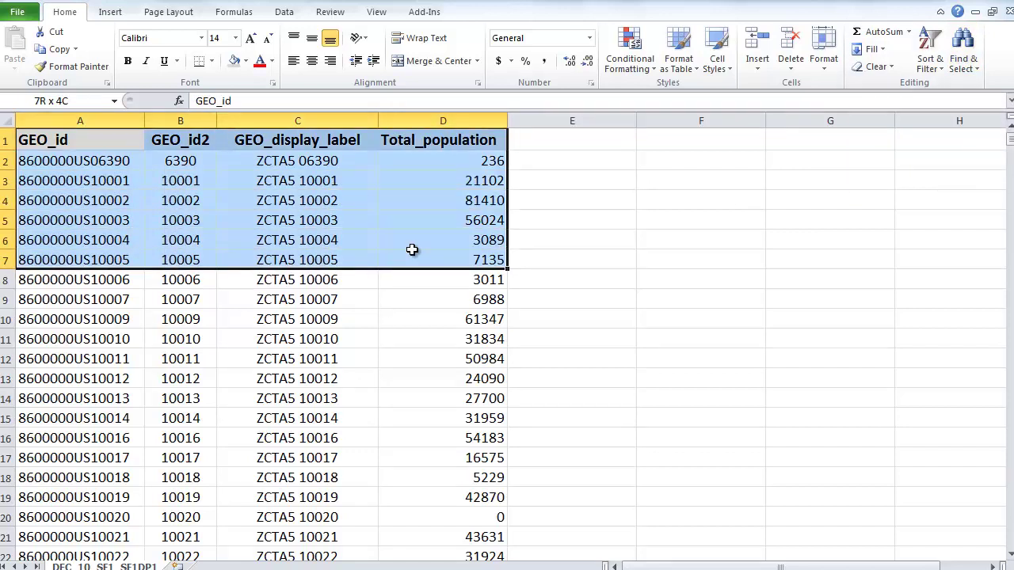
{"action": "left_click_drag", "start_coordinate": [455, 142], "coordinate": [478, 300]}
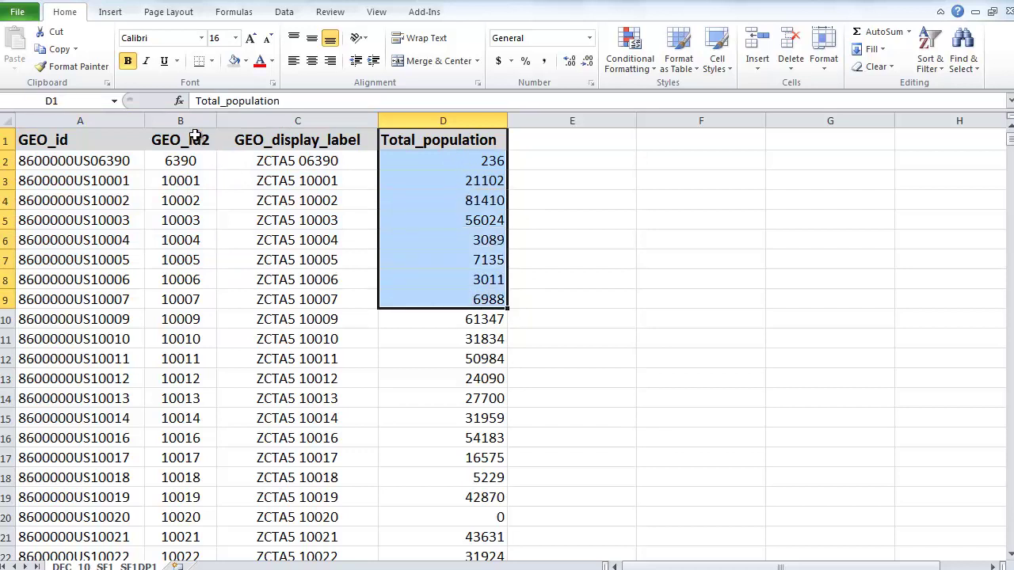
{"action": "left_click_drag", "start_coordinate": [196, 136], "coordinate": [210, 274]}
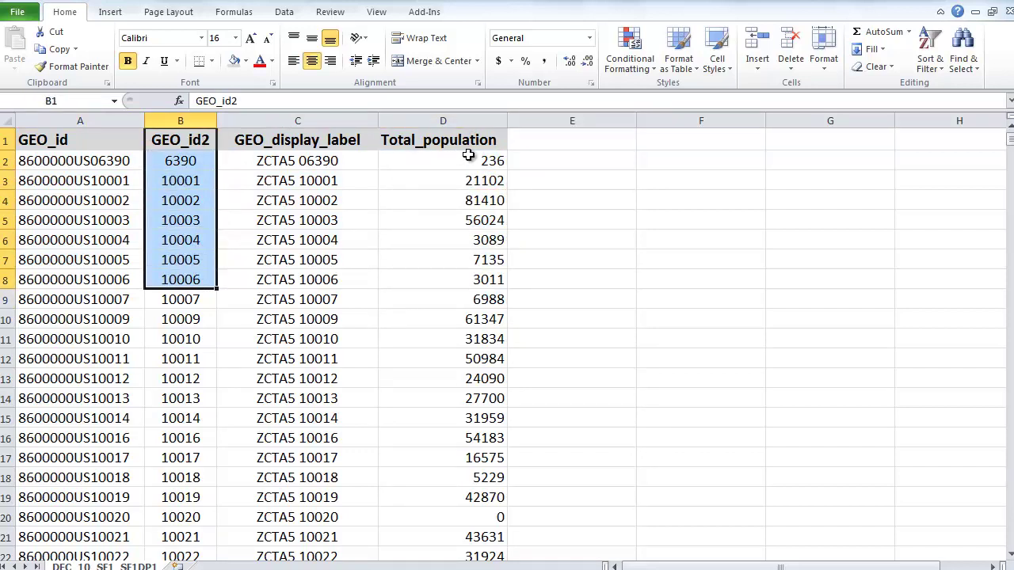
{"action": "left_click", "coordinate": [954, 2]}
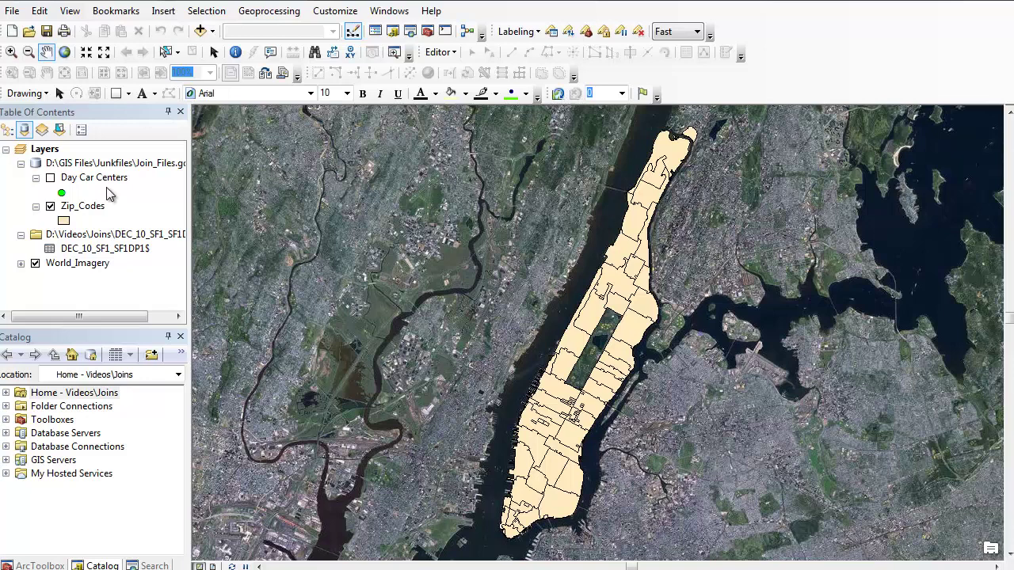
View the DEC_10_SF1_SF1DP1$ census table's records, close it, then bring up the Zip_Codes layer menu
{"action": "left_click", "coordinate": [128, 250]}
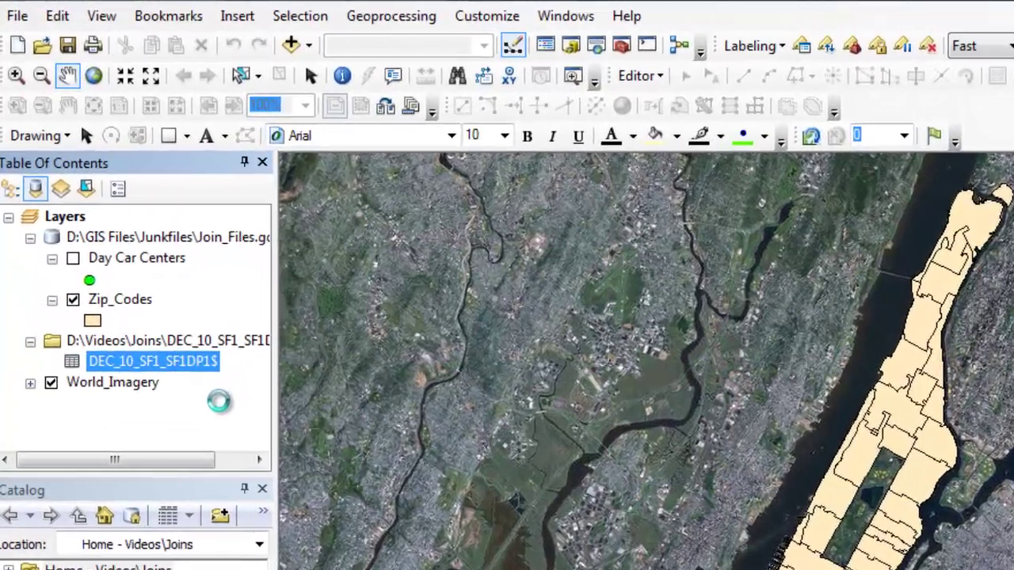
{"action": "right_click", "coordinate": [152, 292]}
{"action": "left_click", "coordinate": [204, 308]}
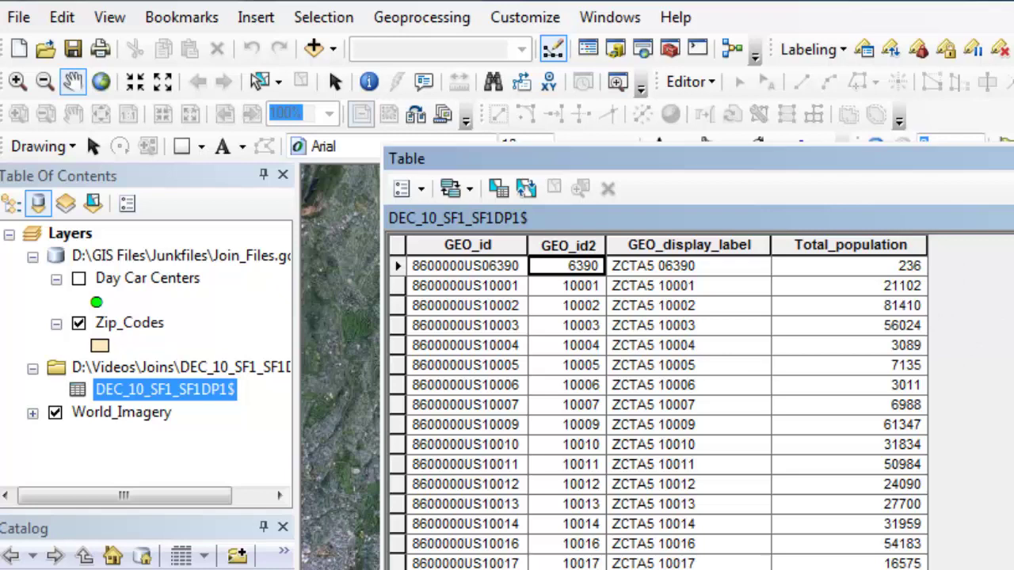
{"action": "left_click", "coordinate": [1011, 158]}
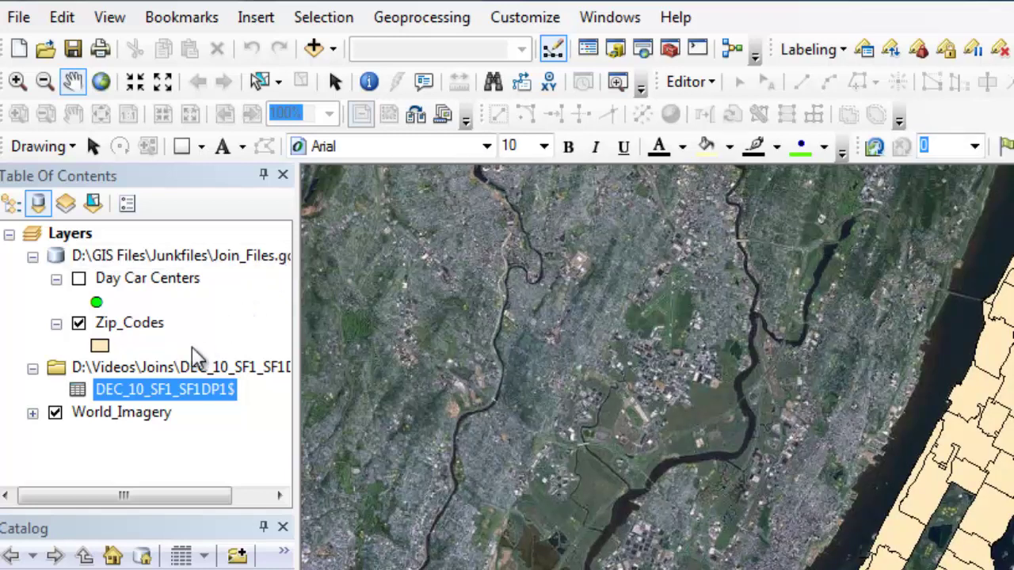
{"action": "right_click", "coordinate": [157, 326]}
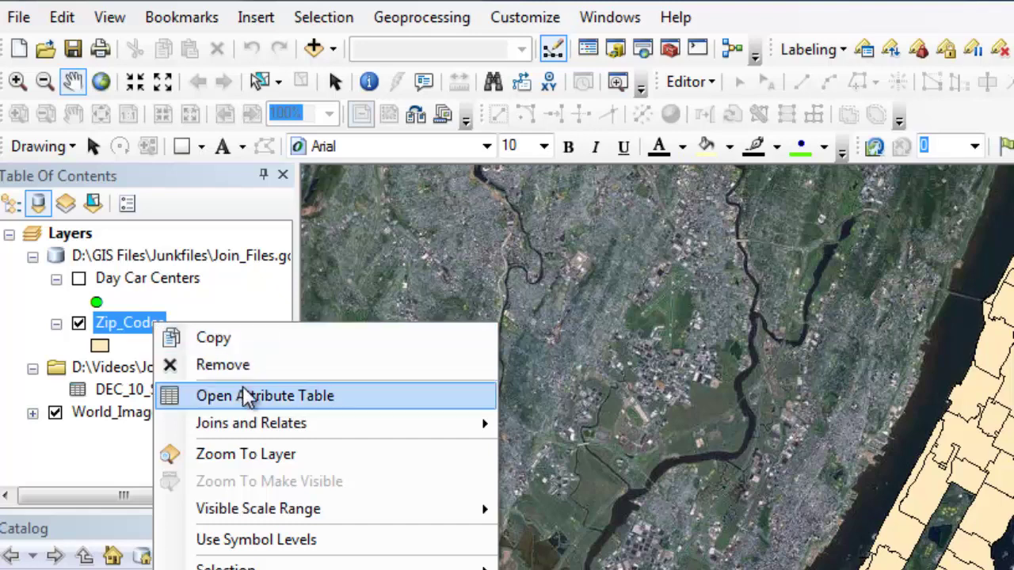
Inspect the Zip_Codes attribute table, comparing ZCTA5CE10 with the widened Join column, then close it
{"action": "mouse_move", "coordinate": [291, 425]}
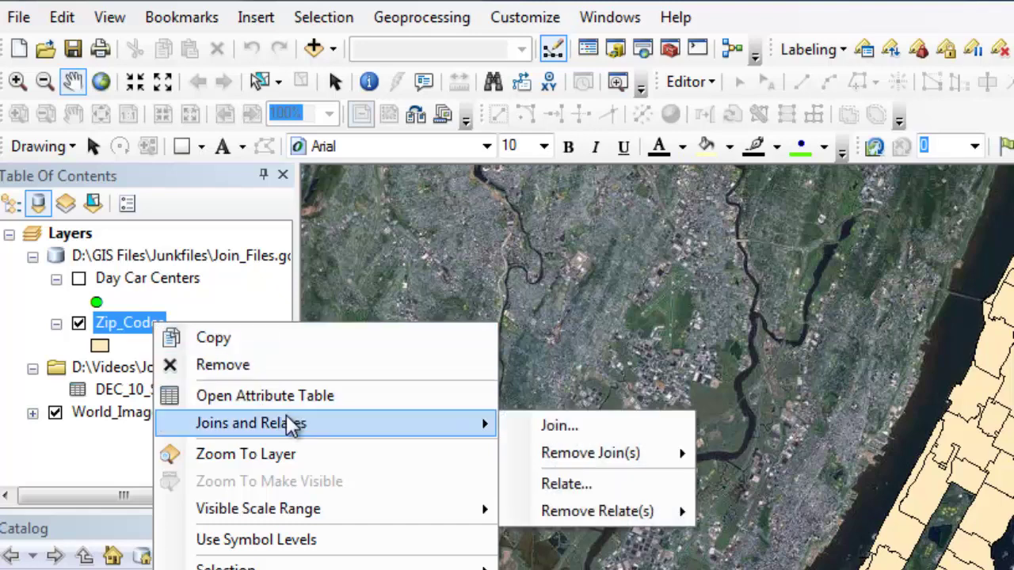
{"action": "left_click", "coordinate": [328, 403]}
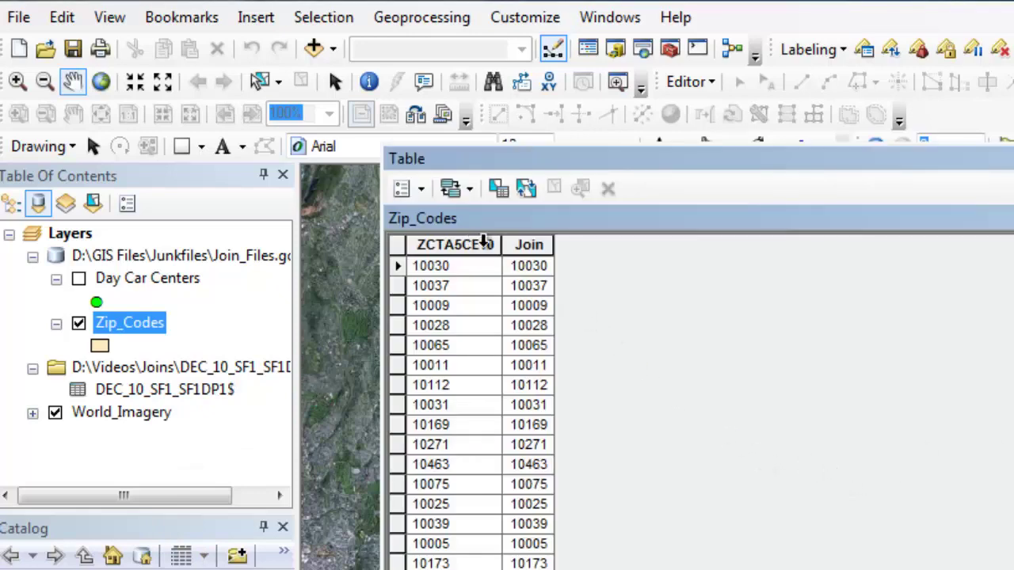
{"action": "left_click", "coordinate": [484, 242]}
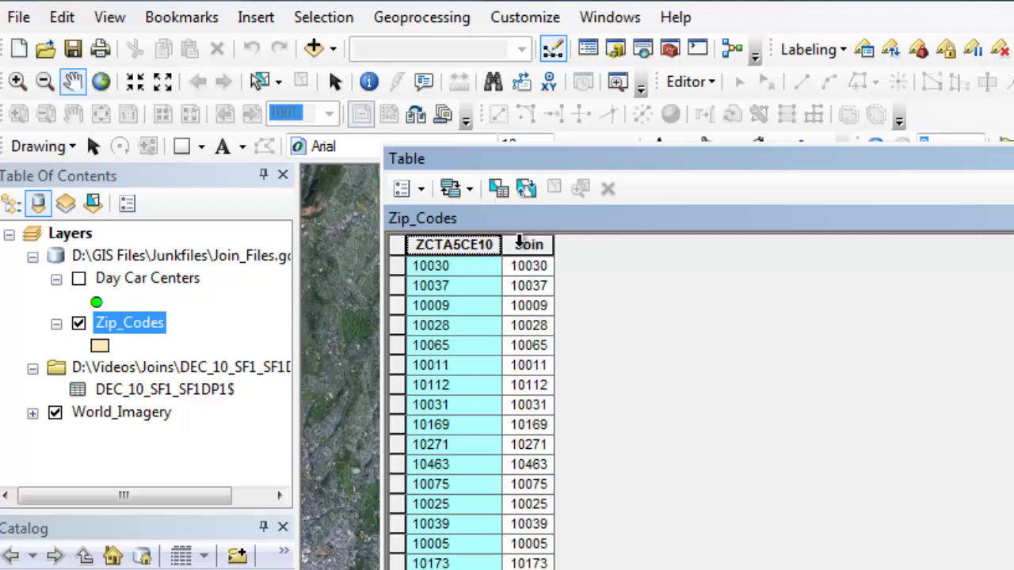
{"action": "left_click_drag", "start_coordinate": [553, 244], "coordinate": [616, 242]}
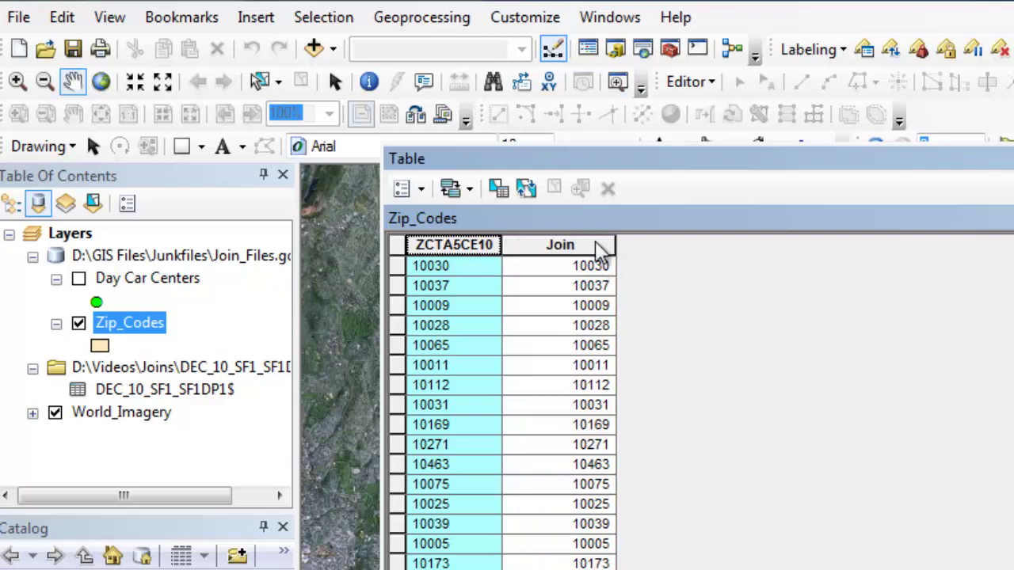
{"action": "left_click", "coordinate": [607, 245]}
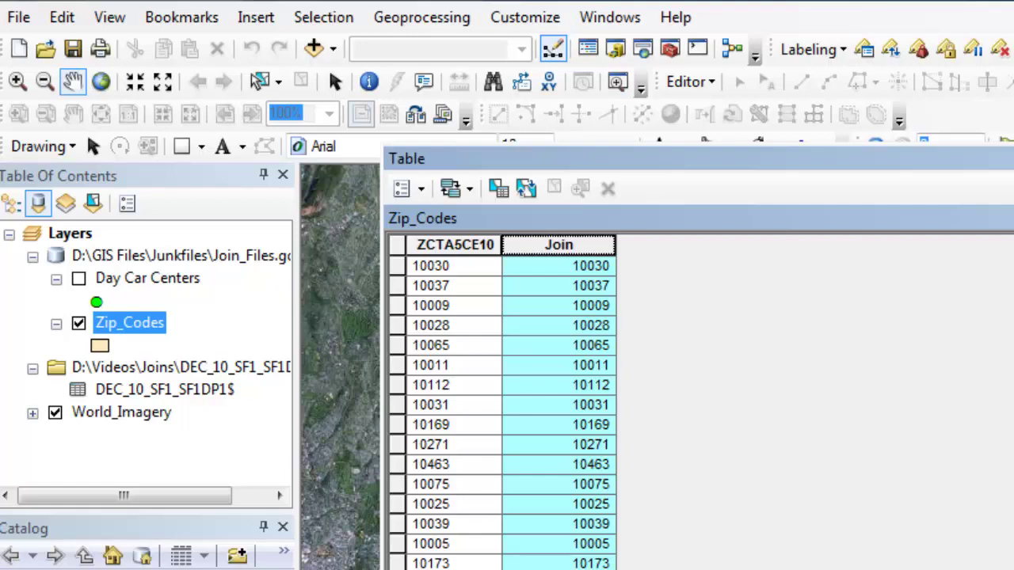
{"action": "left_click", "coordinate": [1013, 158]}
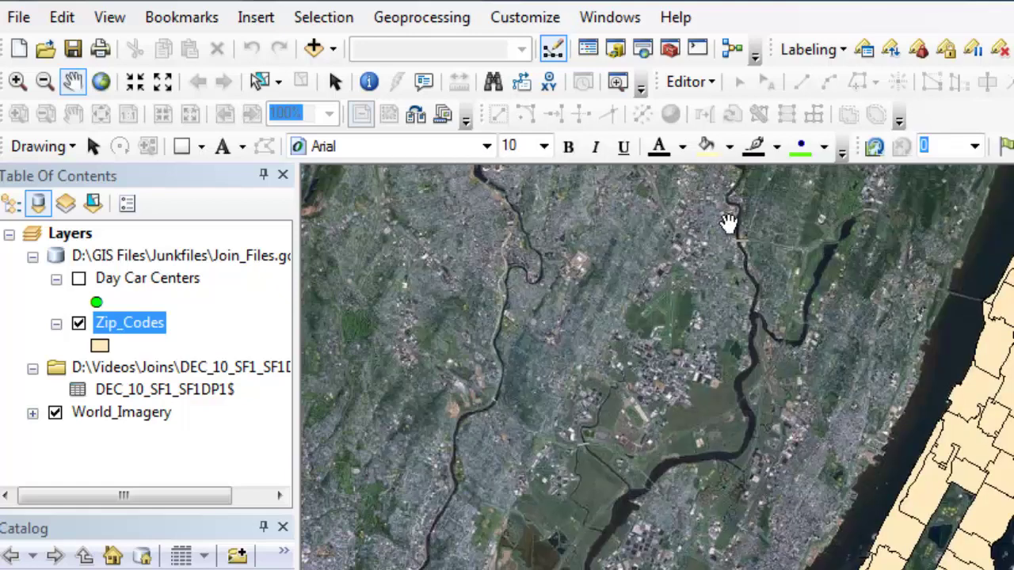
{"action": "right_click", "coordinate": [145, 333]}
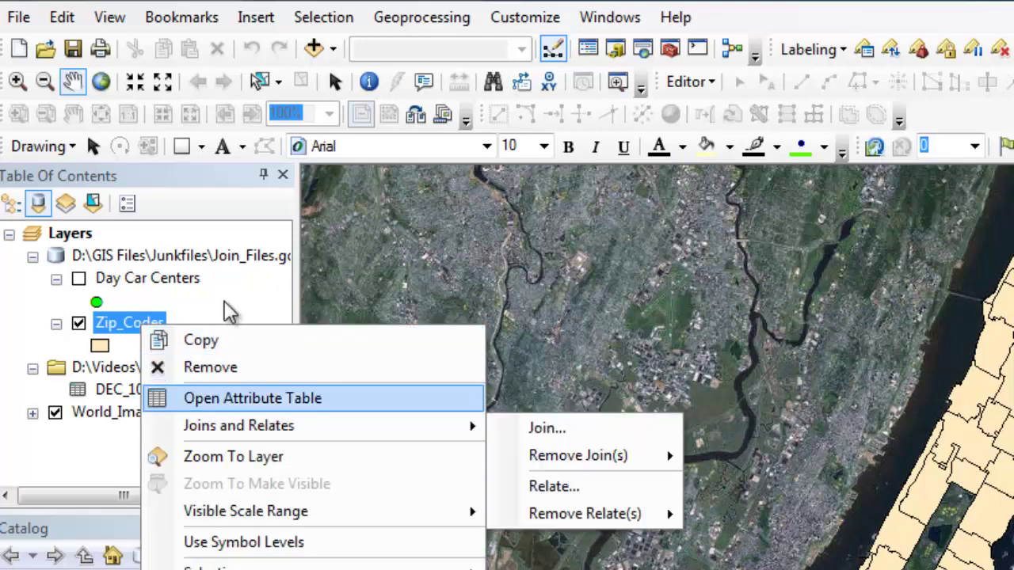
{"action": "left_click", "coordinate": [119, 390]}
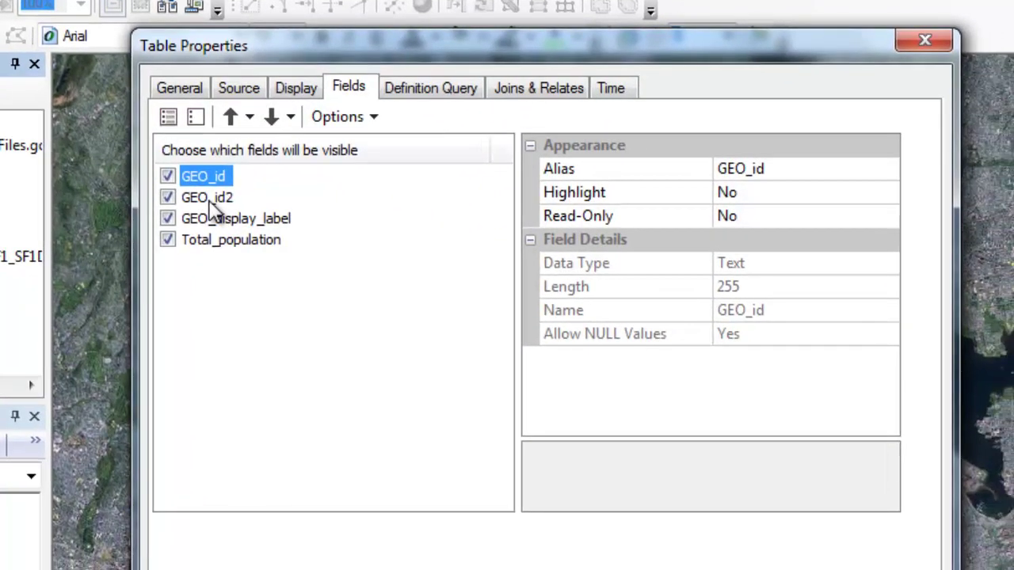
{"action": "left_click", "coordinate": [211, 200]}
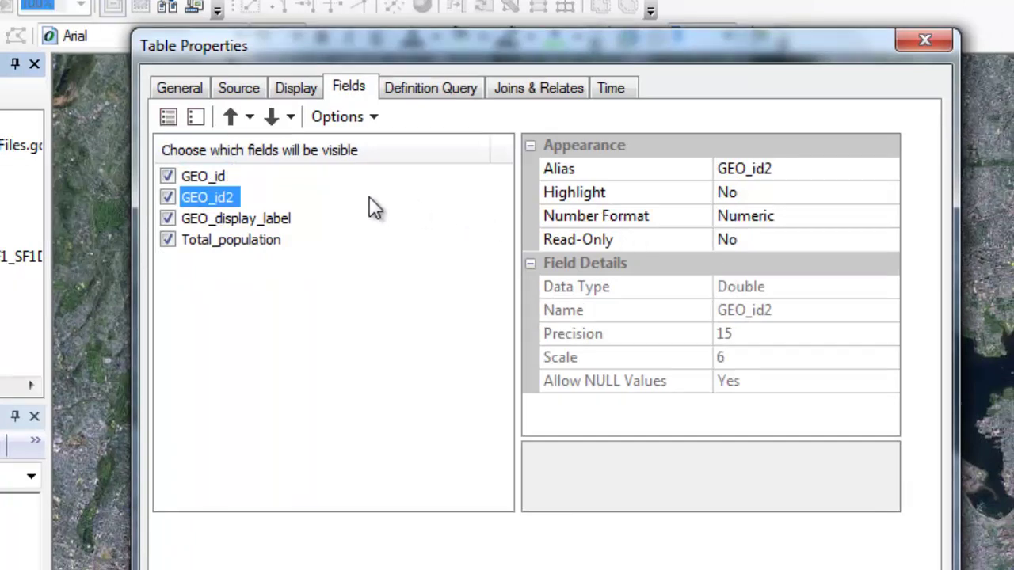
{"action": "left_click", "coordinate": [824, 217]}
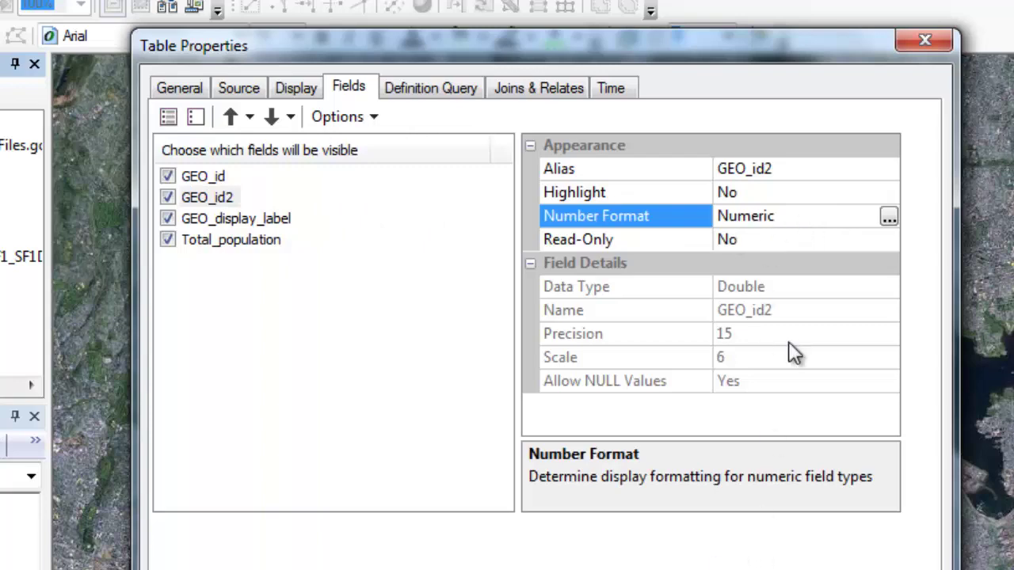
{"action": "key", "text": "Return"}
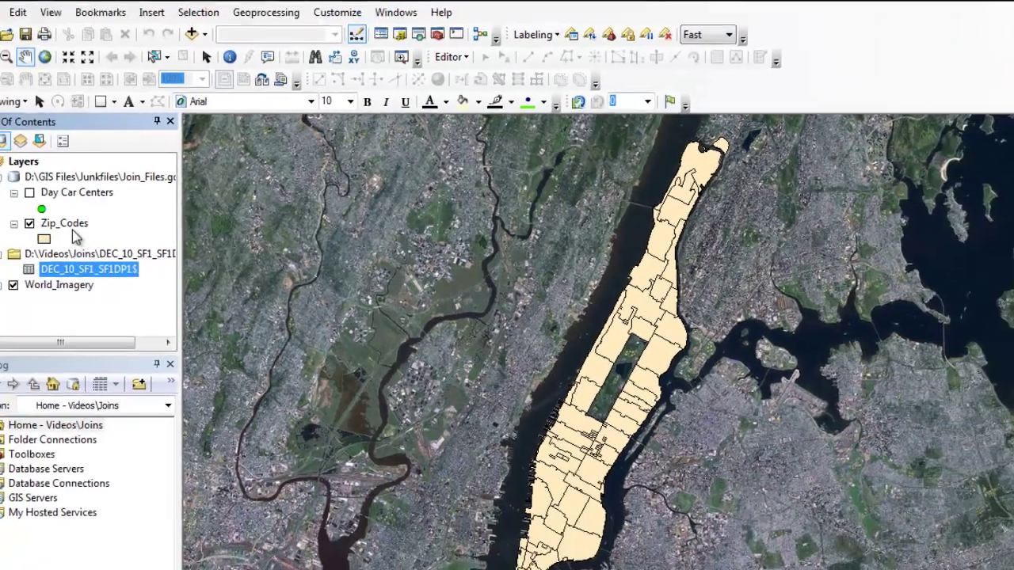
{"action": "left_click", "coordinate": [84, 225]}
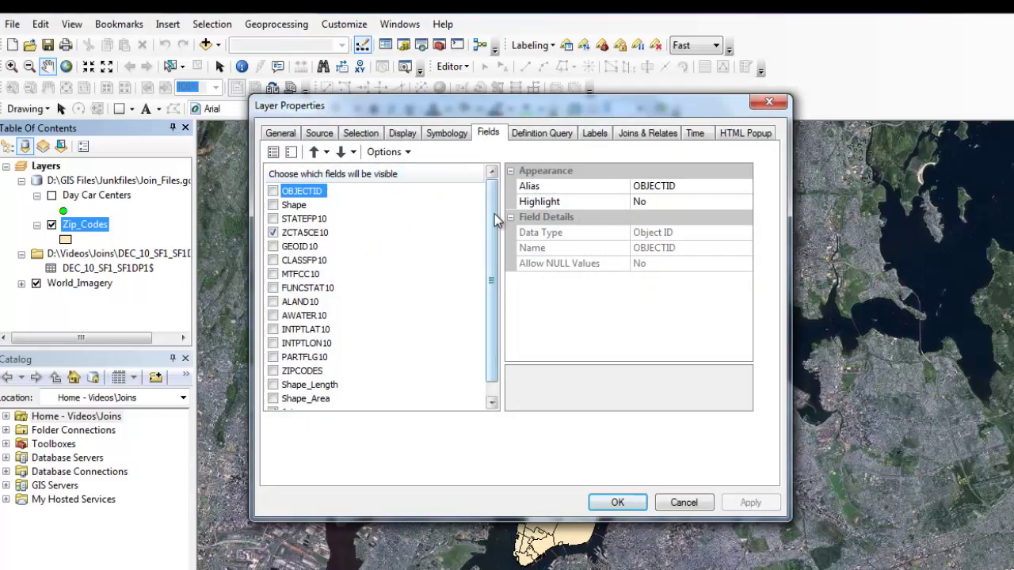
{"action": "scroll", "coordinate": [495, 309], "scroll_direction": "down", "scroll_amount": 1}
{"action": "left_click", "coordinate": [290, 398]}
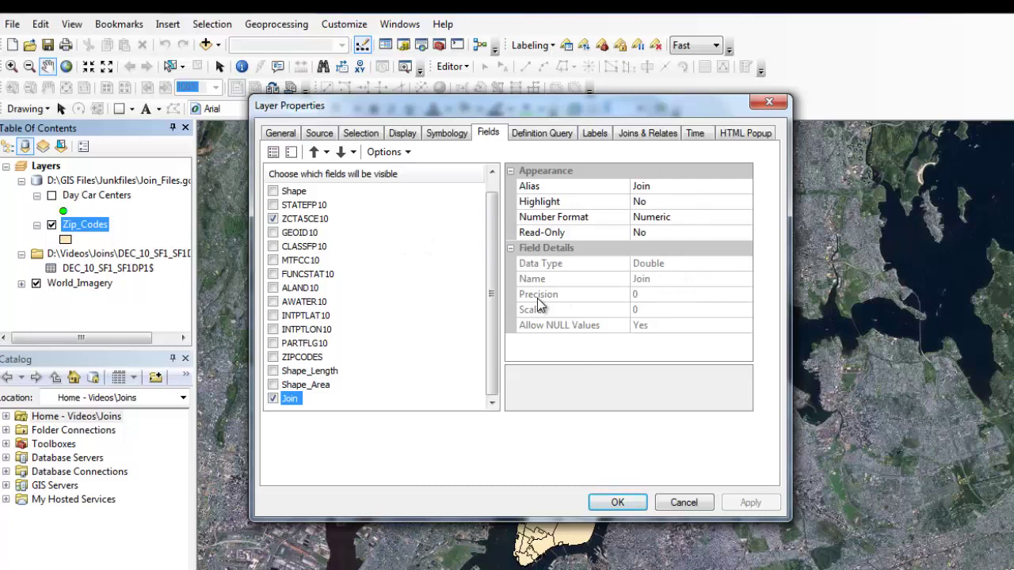
{"action": "left_click", "coordinate": [309, 219]}
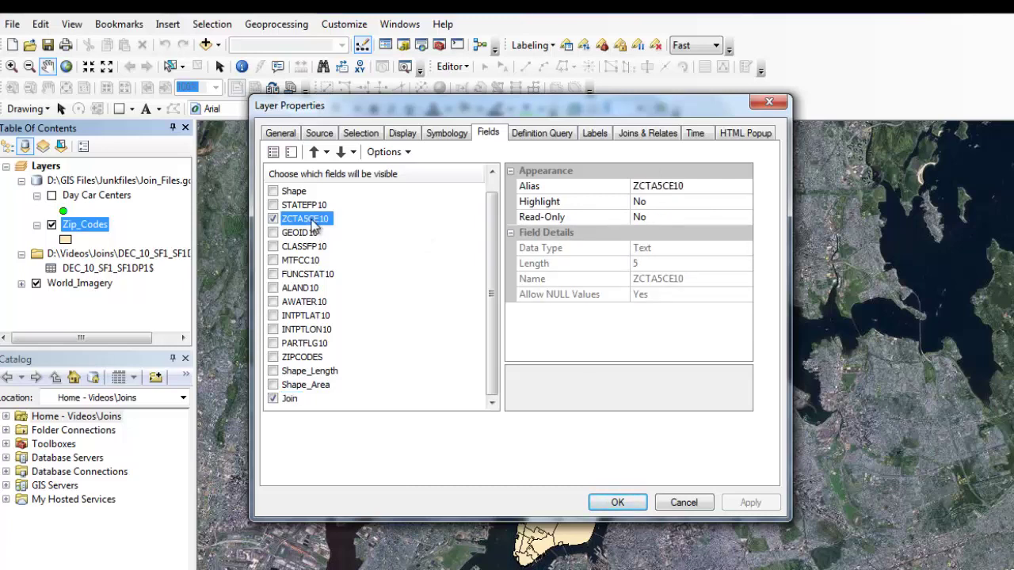
{"action": "left_click", "coordinate": [668, 249]}
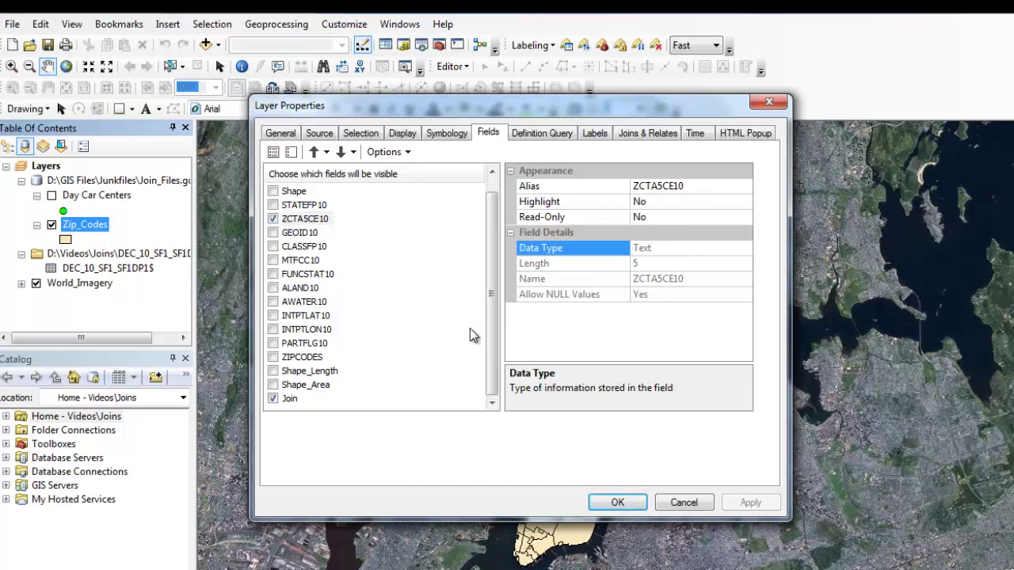
{"action": "left_click", "coordinate": [291, 398]}
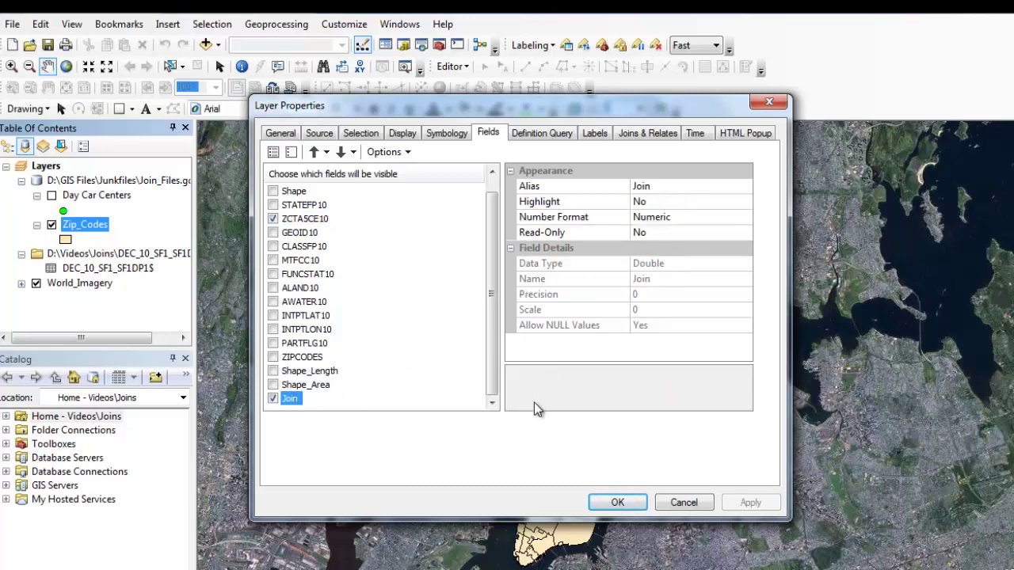
{"action": "left_click", "coordinate": [624, 503]}
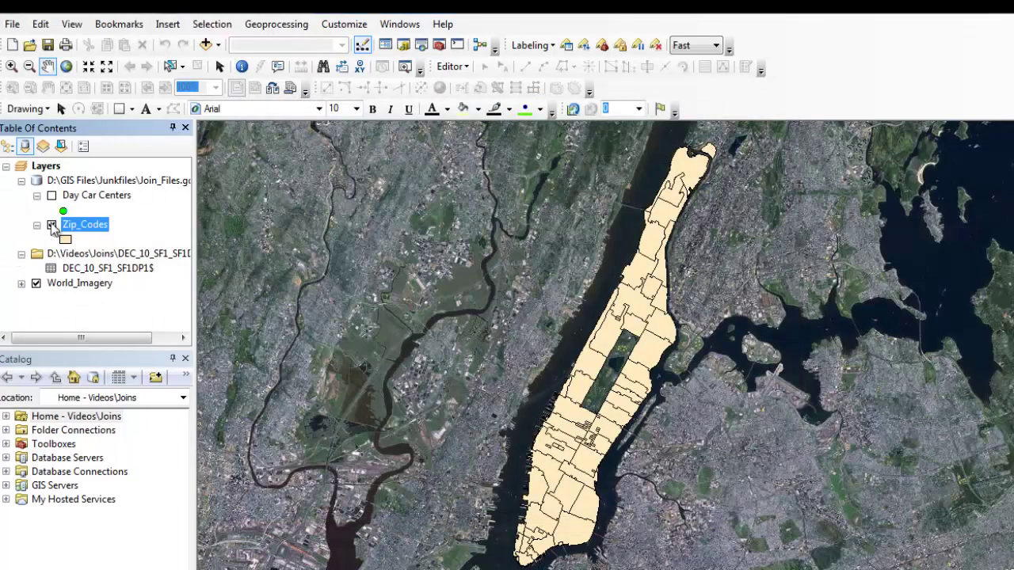
Start a Zip_Codes join of attributes from a table, using the layer's Join field as key
{"action": "right_click", "coordinate": [88, 226]}
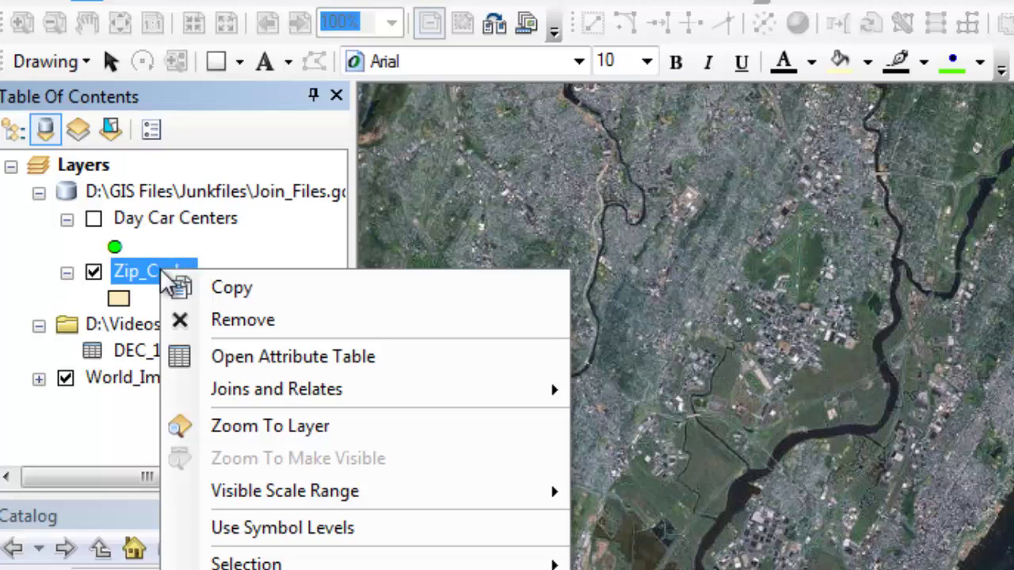
{"action": "mouse_move", "coordinate": [340, 389]}
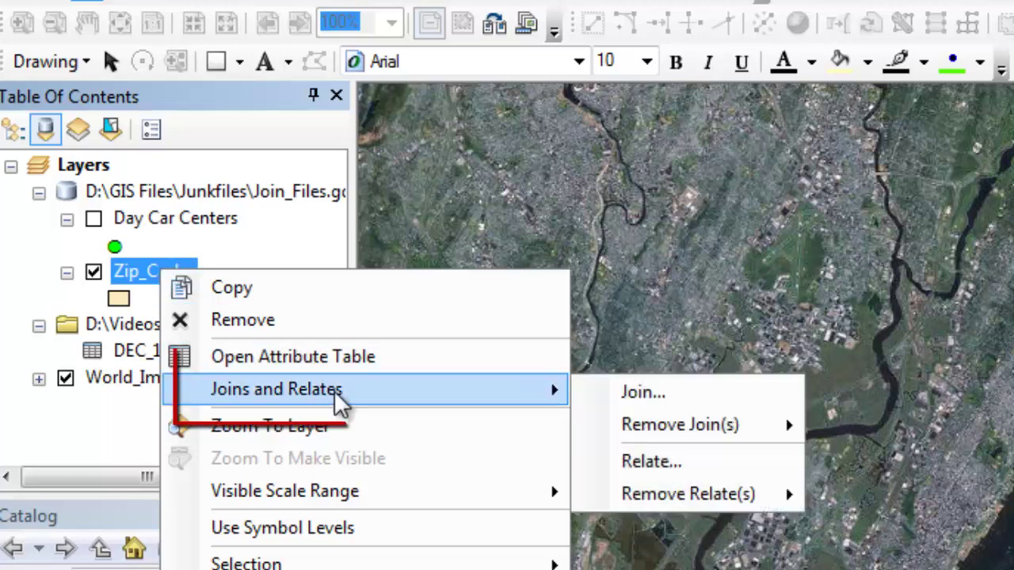
{"action": "left_click", "coordinate": [651, 401]}
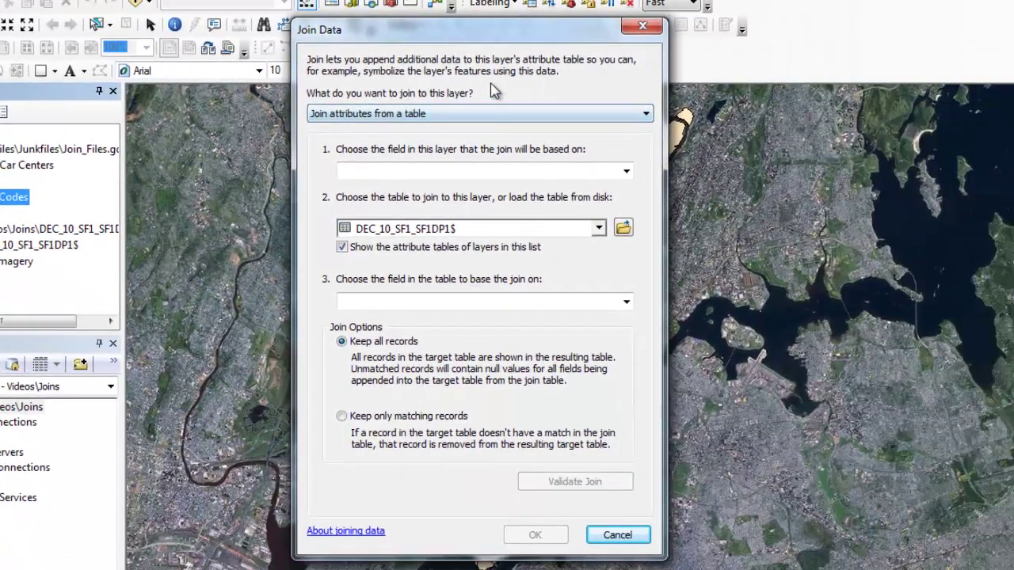
{"action": "left_click", "coordinate": [615, 116]}
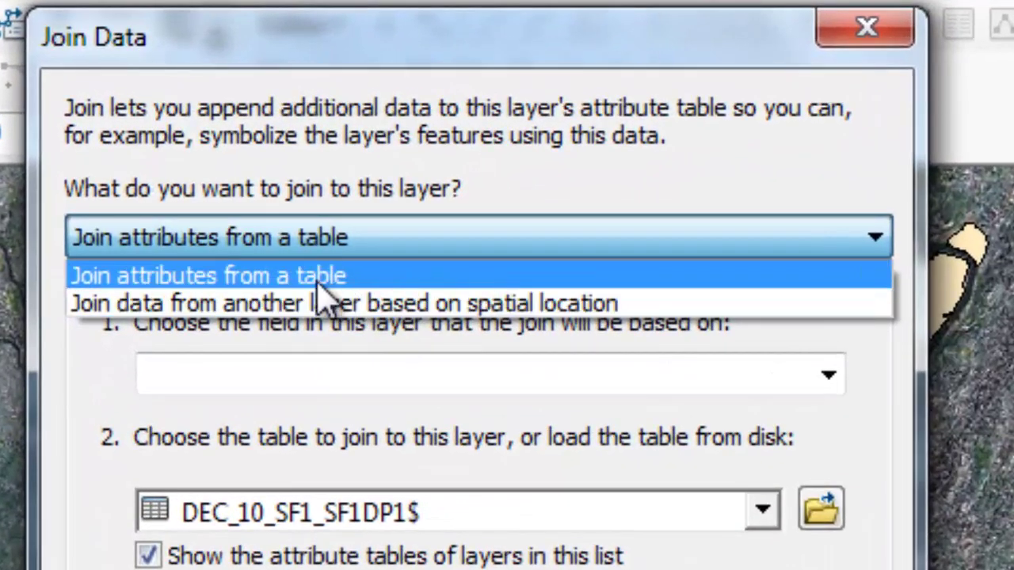
{"action": "left_click", "coordinate": [271, 277]}
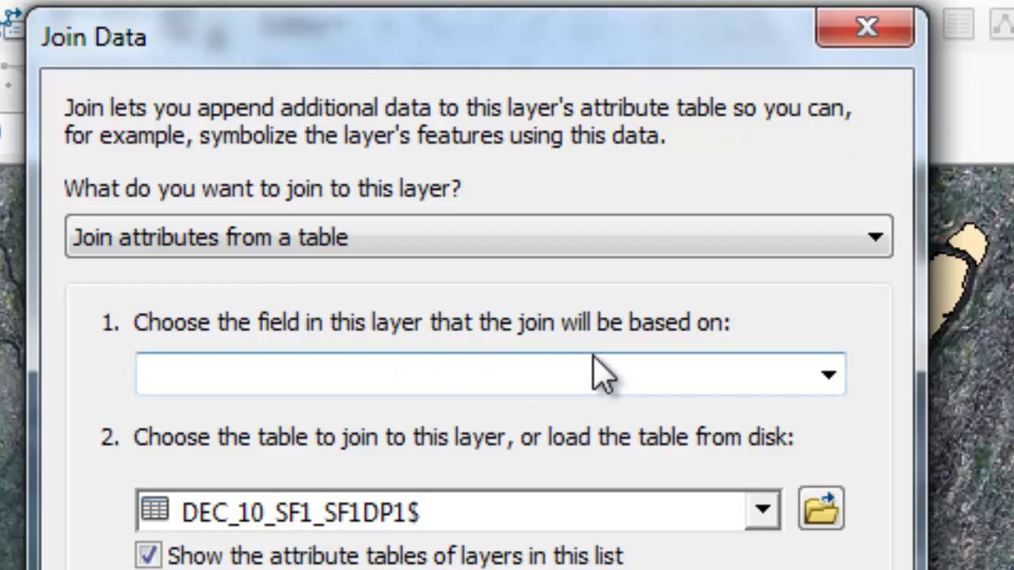
{"action": "left_click", "coordinate": [828, 375]}
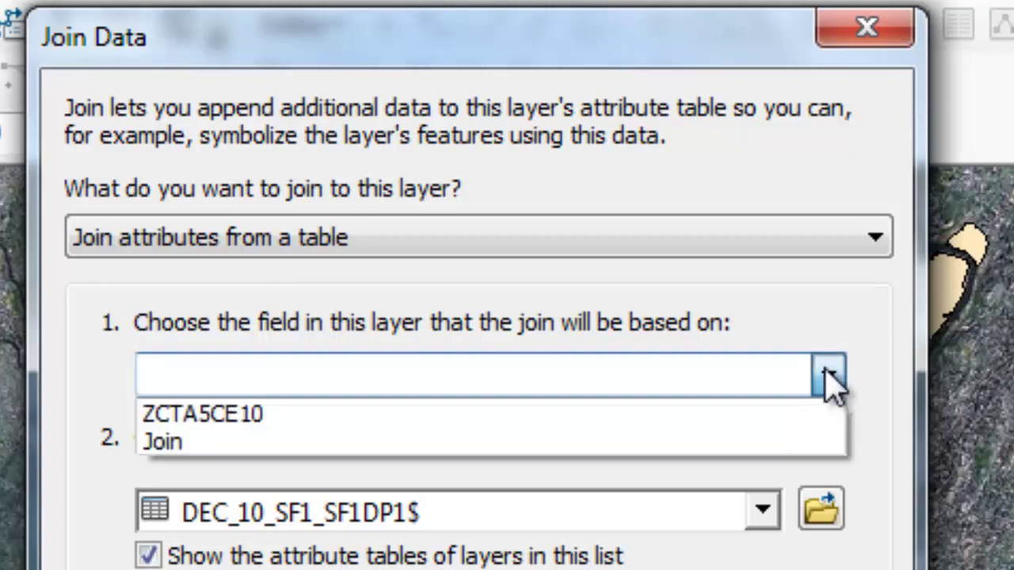
{"action": "left_click", "coordinate": [188, 444]}
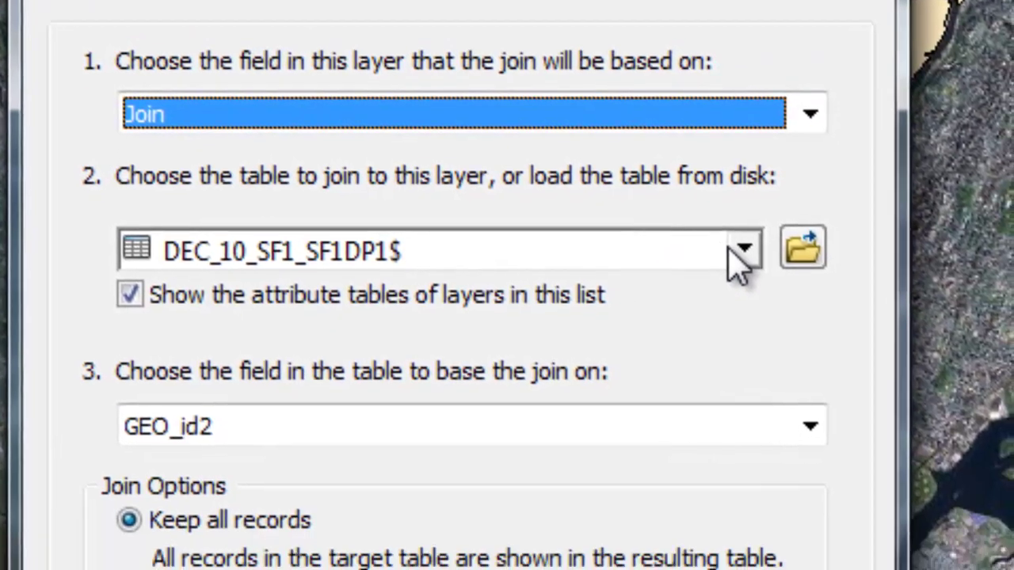
{"action": "left_click", "coordinate": [751, 395]}
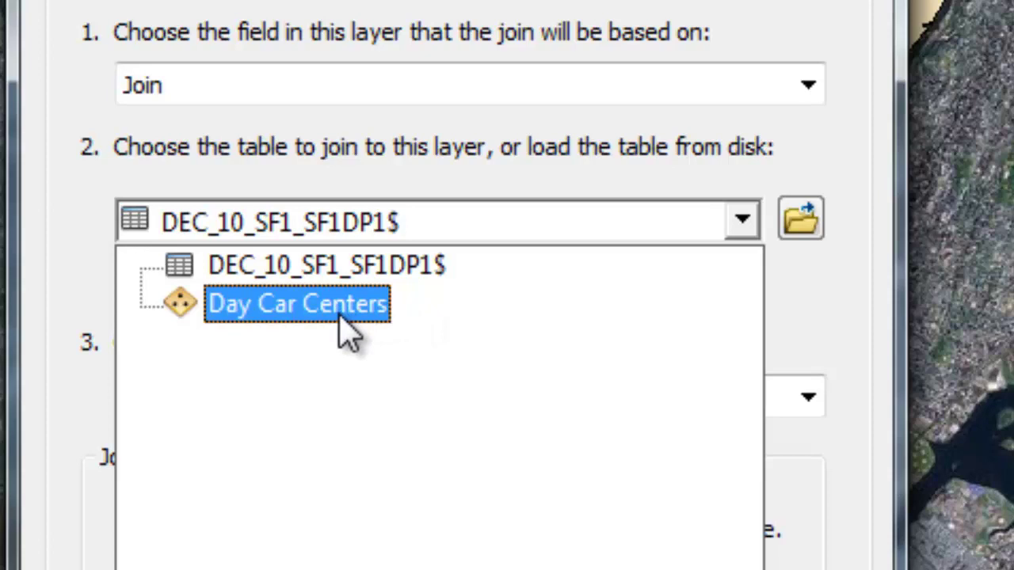
Choose DEC_10_SF1_SF1DP1$ as the join table with GEO_id2 as its key, keeping all records
{"action": "left_click", "coordinate": [373, 277]}
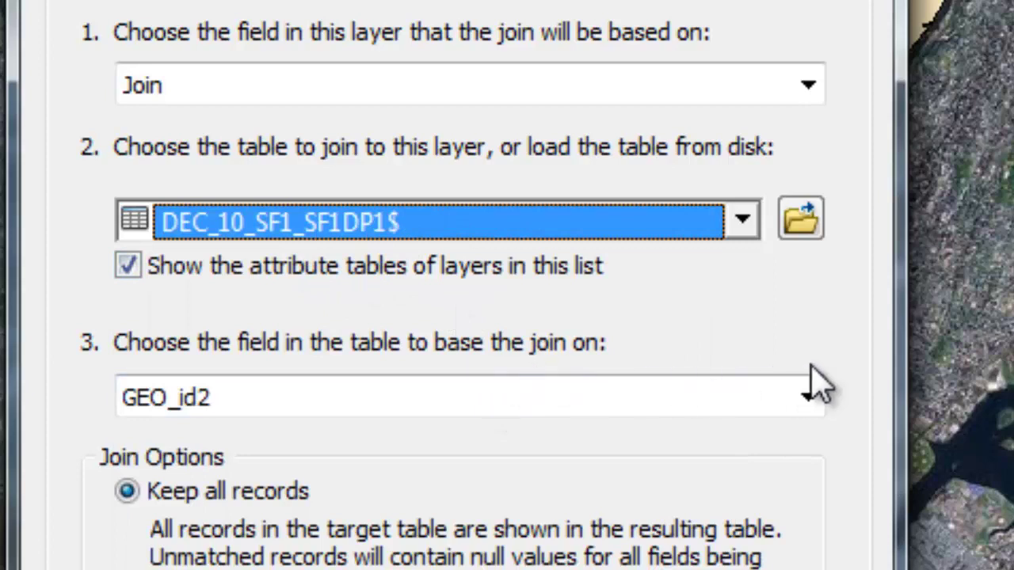
{"action": "left_click", "coordinate": [808, 399]}
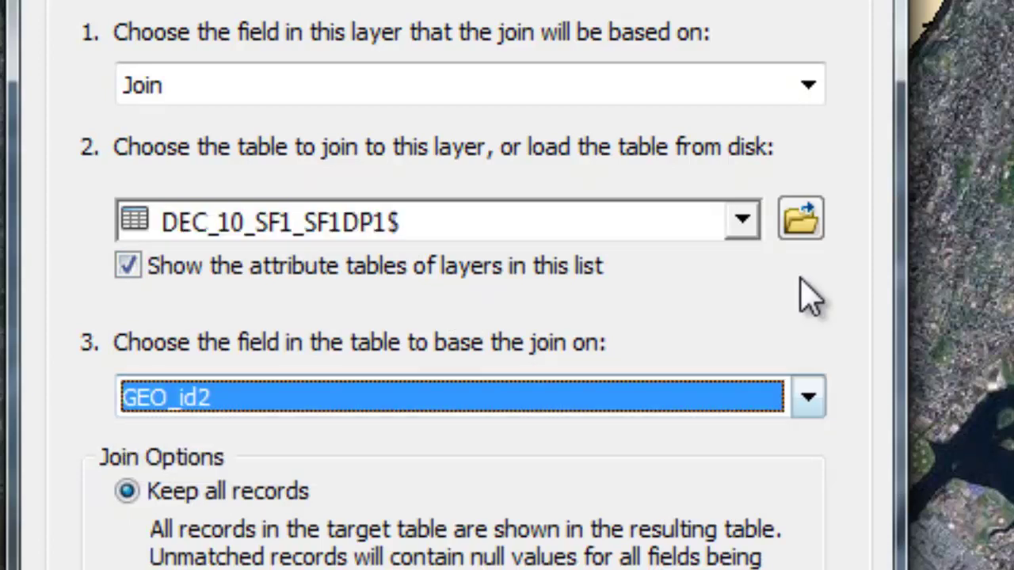
{"action": "left_click", "coordinate": [745, 230]}
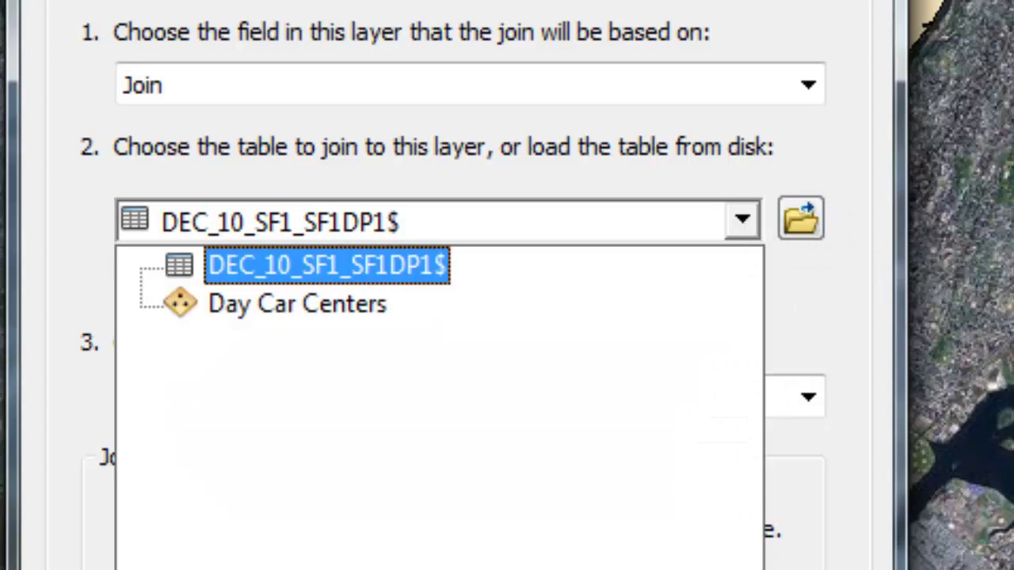
{"action": "left_click", "coordinate": [715, 168]}
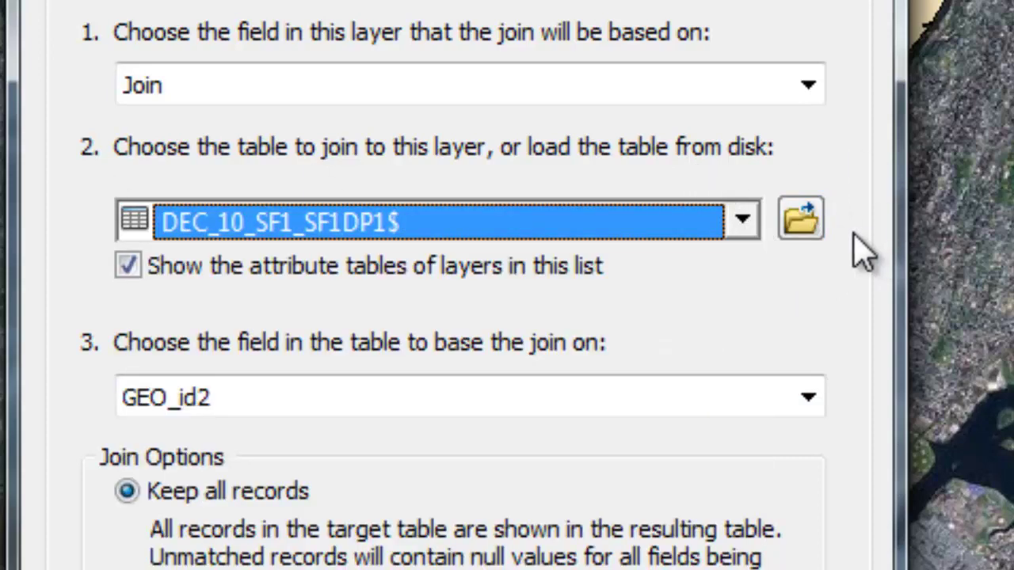
{"action": "left_click", "coordinate": [748, 231]}
{"action": "left_click", "coordinate": [747, 231]}
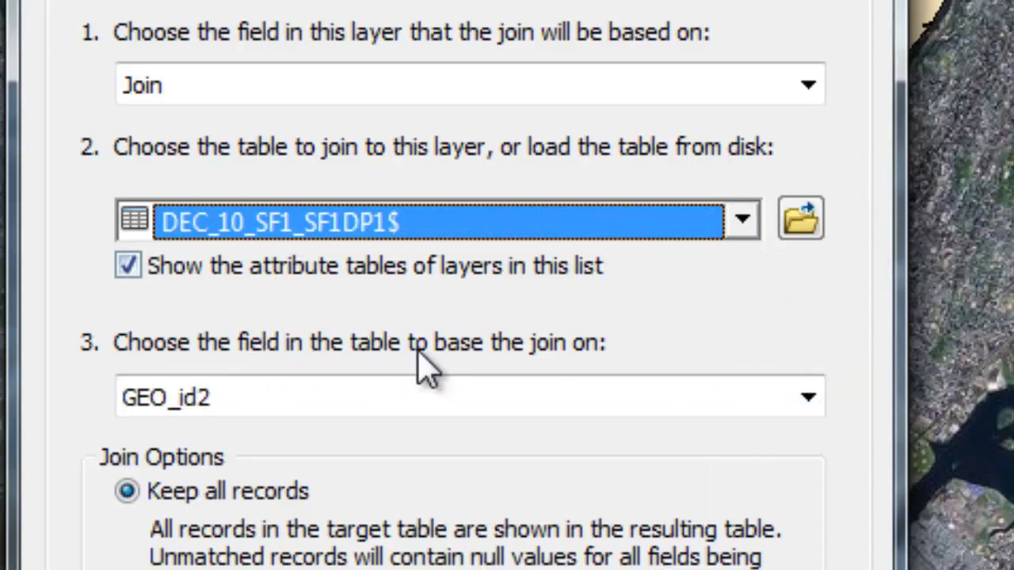
{"action": "left_click", "coordinate": [824, 406]}
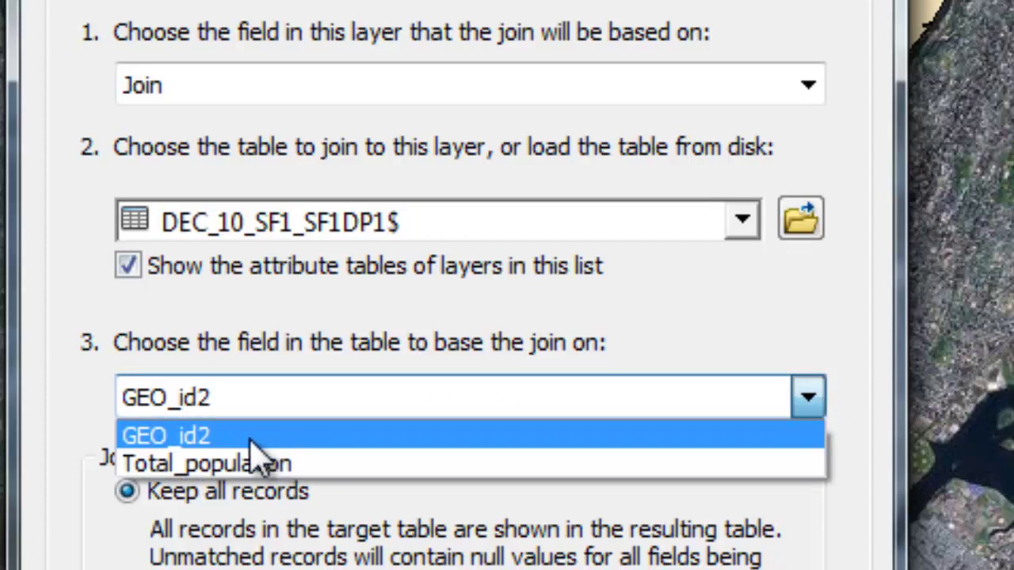
{"action": "left_click", "coordinate": [210, 436]}
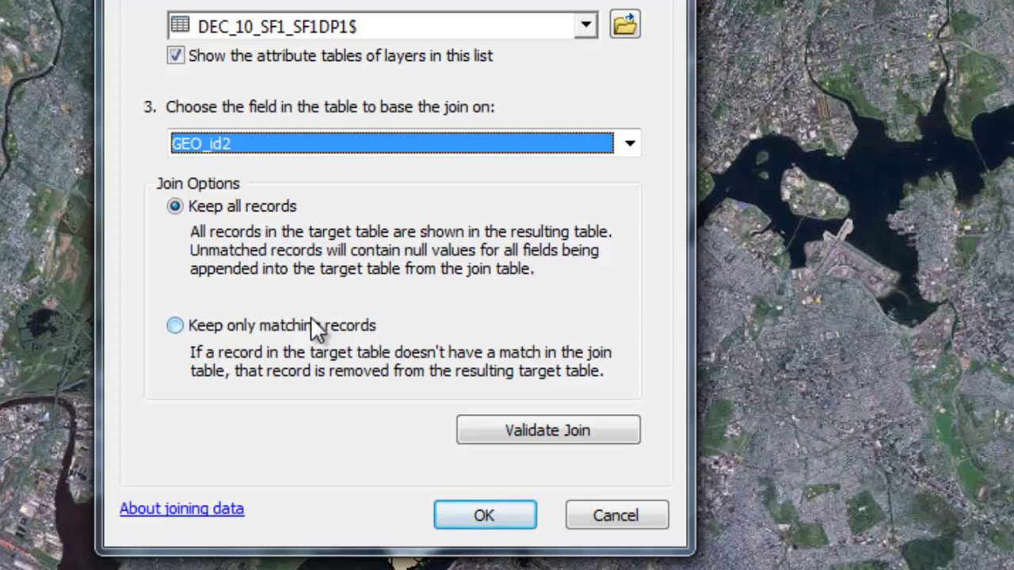
Validate the join, confirming 69 of 69 records match on Join and GEO_id2, then apply it
{"action": "left_click_drag", "start_coordinate": [396, 1], "coordinate": [50, 55]}
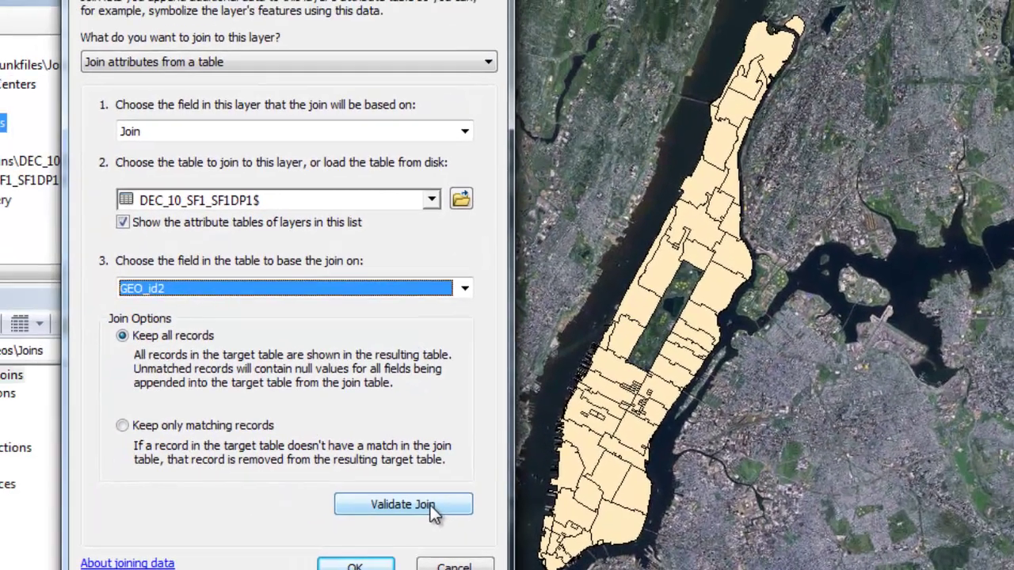
{"action": "left_click", "coordinate": [432, 508]}
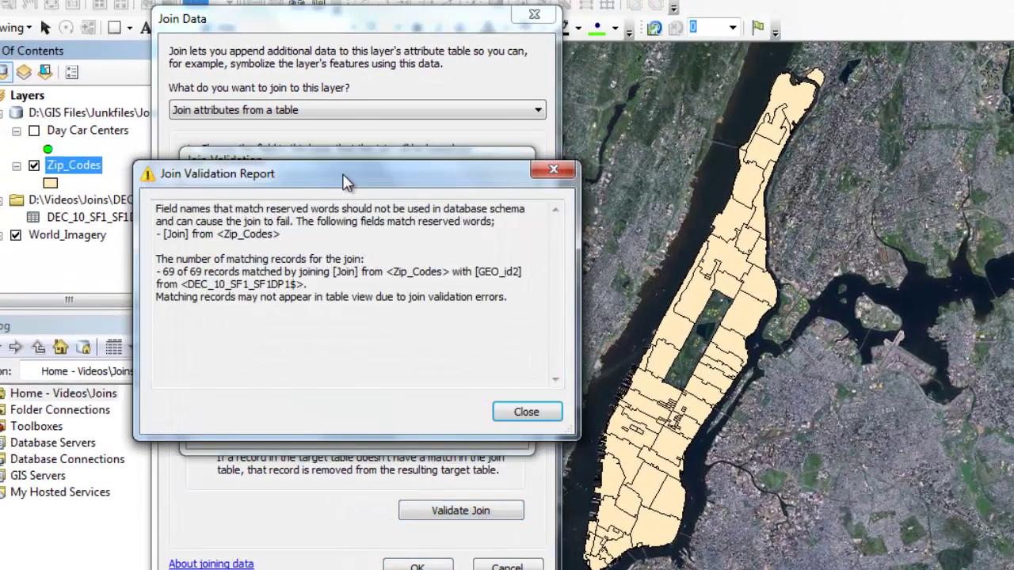
{"action": "left_click_drag", "start_coordinate": [394, 173], "coordinate": [723, 105]}
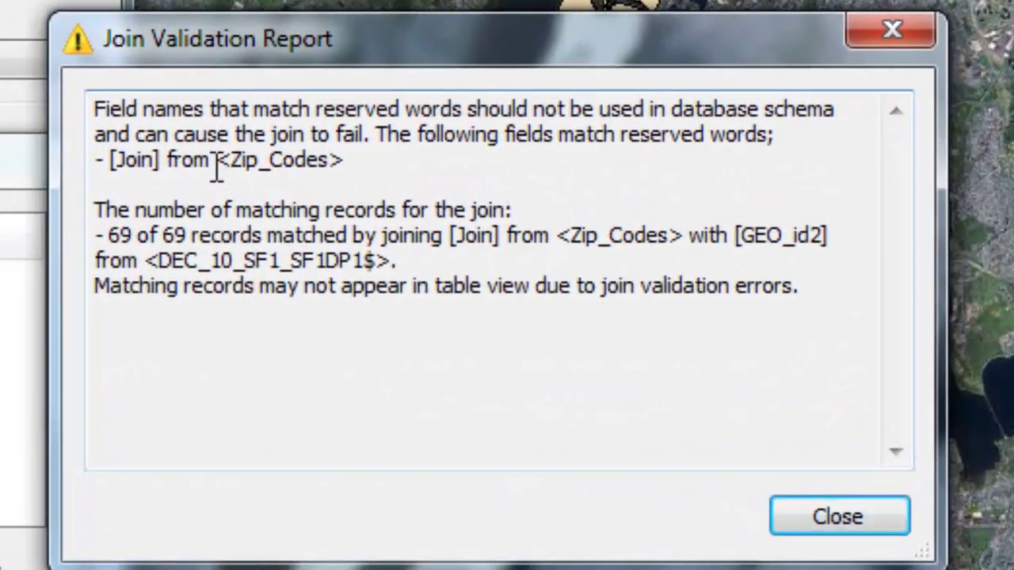
{"action": "left_click_drag", "start_coordinate": [162, 160], "coordinate": [121, 154]}
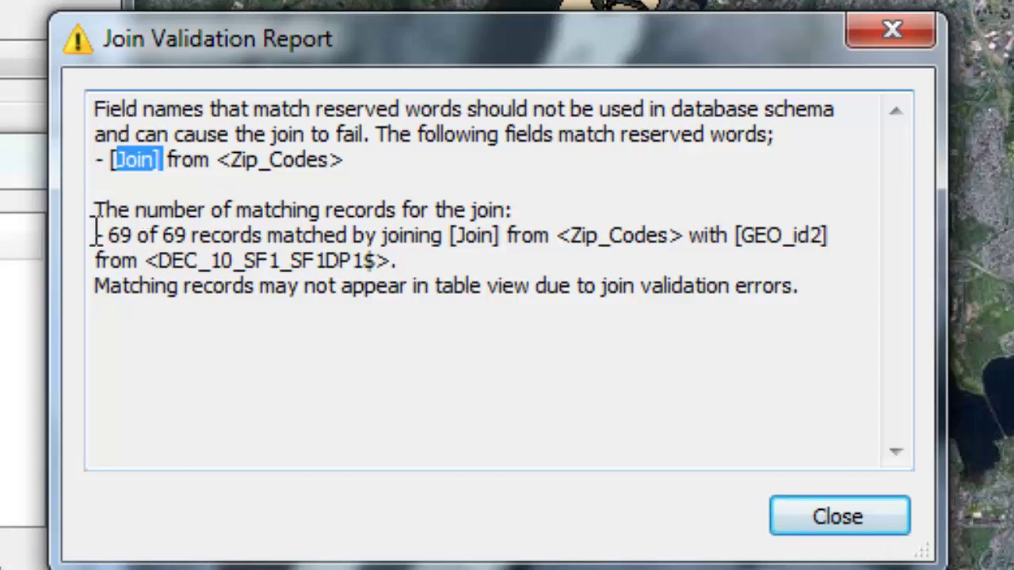
{"action": "left_click_drag", "start_coordinate": [93, 235], "coordinate": [510, 255]}
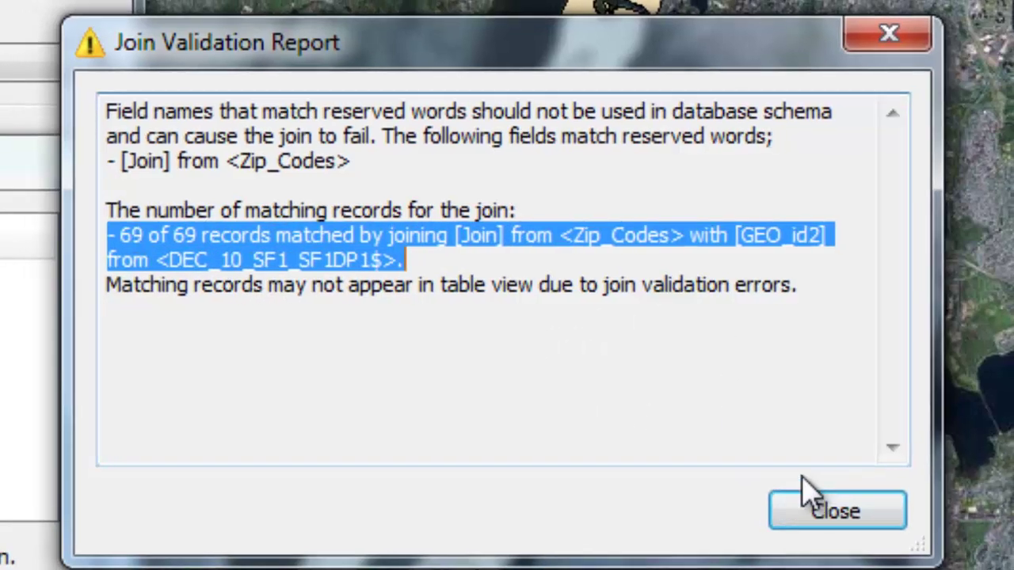
{"action": "left_click", "coordinate": [832, 513]}
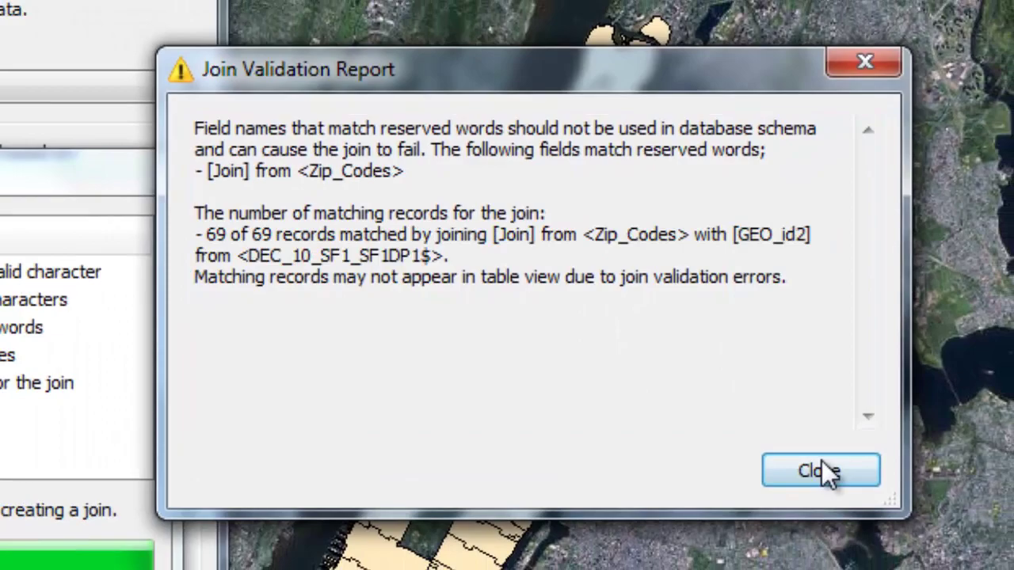
{"action": "left_click", "coordinate": [822, 470]}
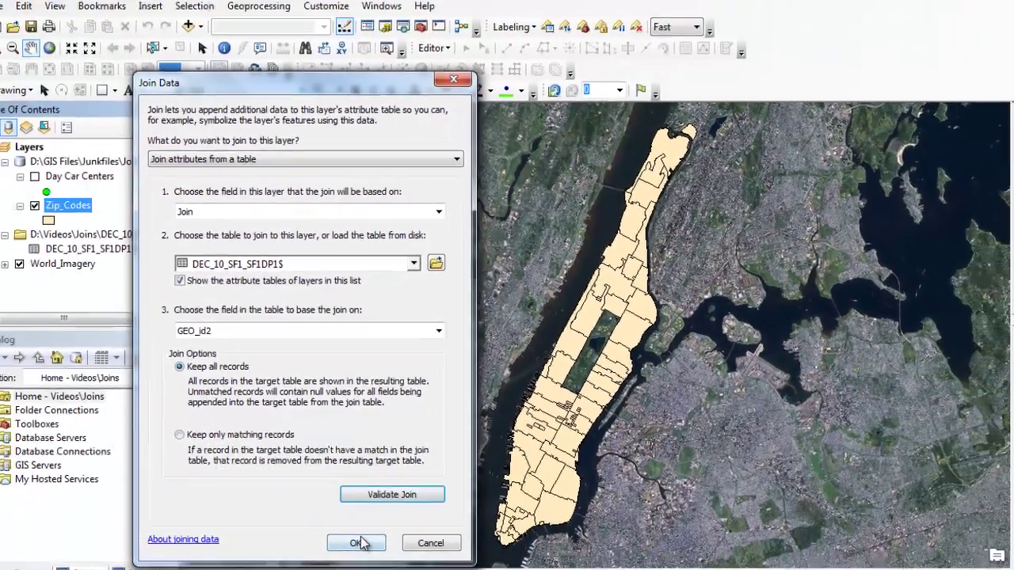
{"action": "left_click", "coordinate": [364, 536]}
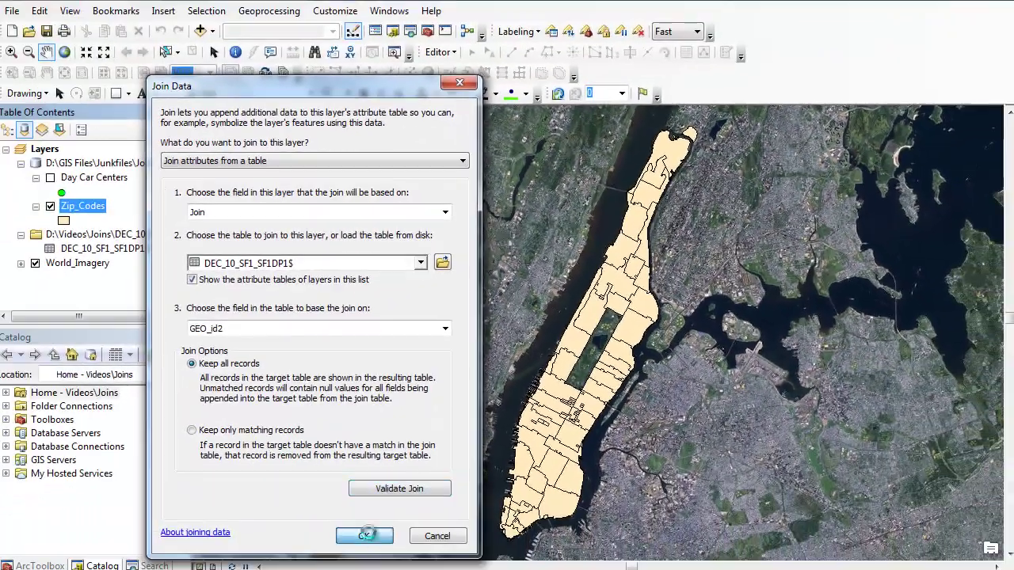
{"action": "double_click", "coordinate": [92, 207], "text": "ctrl"}
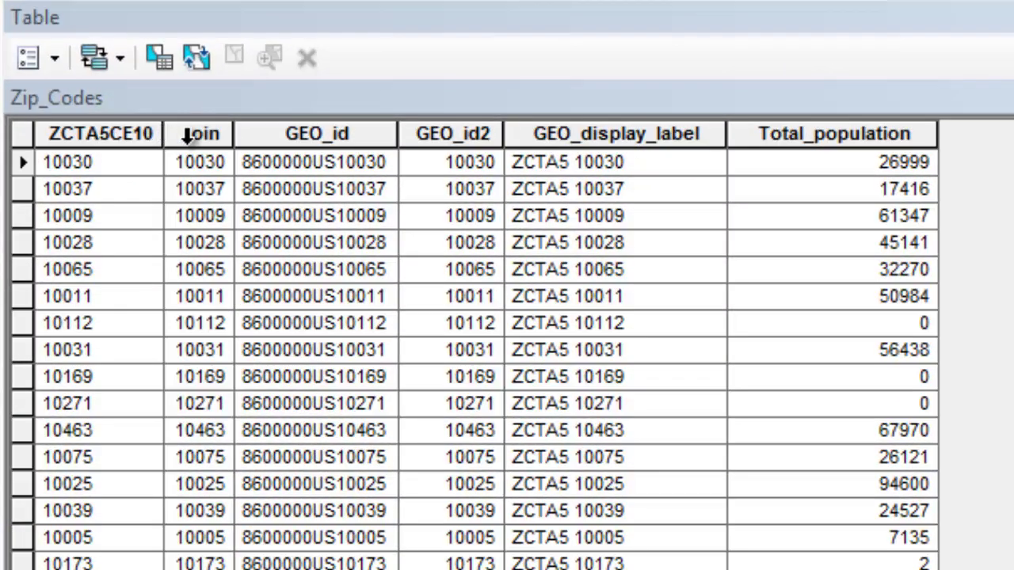
{"action": "left_click", "coordinate": [331, 159]}
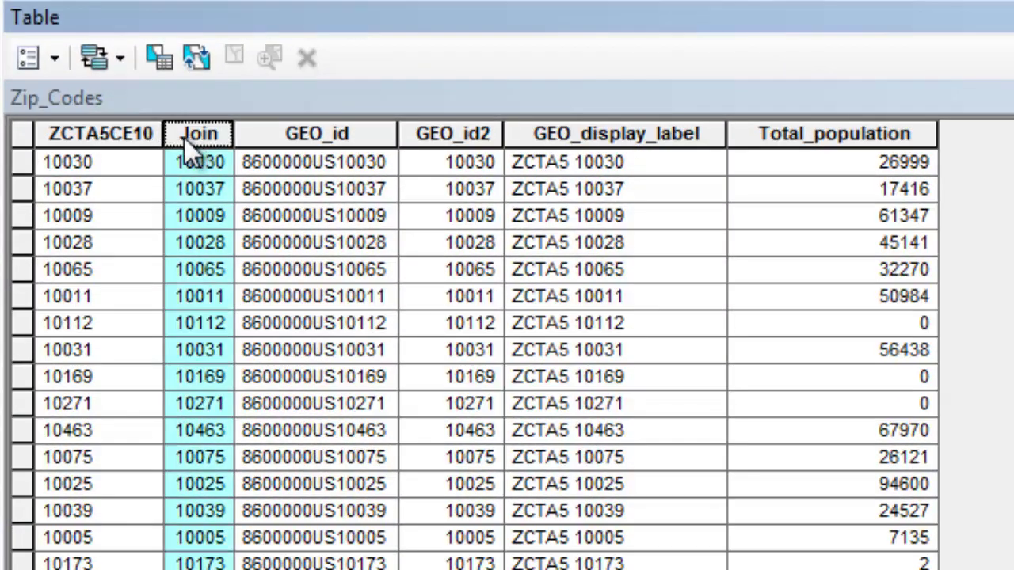
{"action": "left_click", "coordinate": [146, 135]}
{"action": "left_click", "coordinate": [367, 136]}
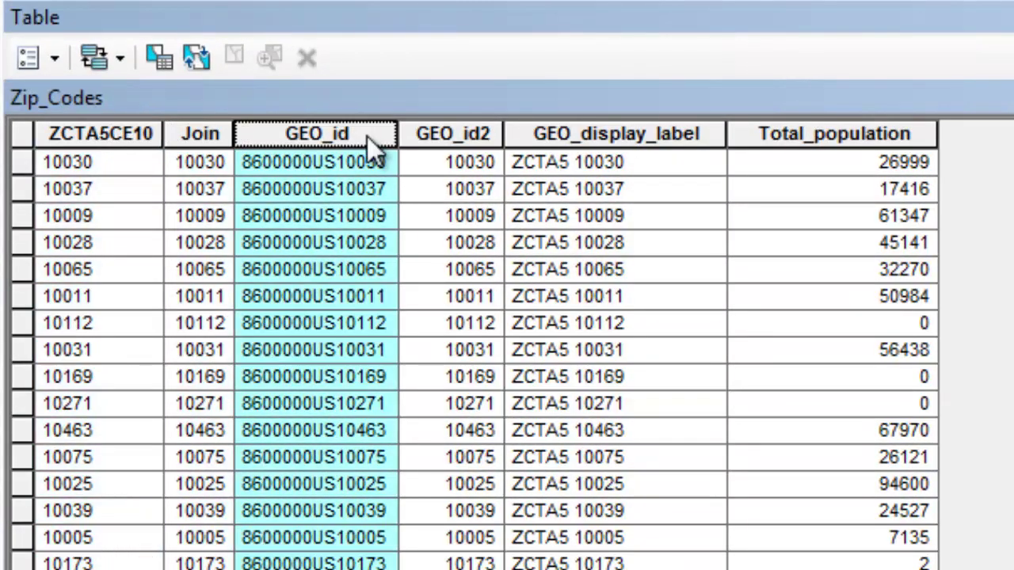
{"action": "left_click", "coordinate": [850, 132]}
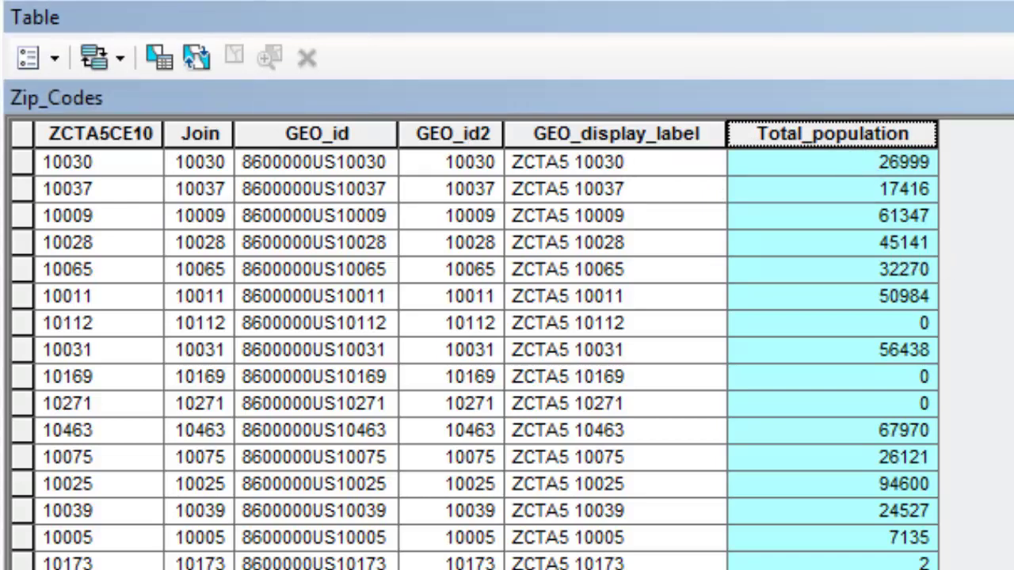
{"action": "scroll", "coordinate": [475, 349], "scroll_direction": "down", "scroll_amount": 15}
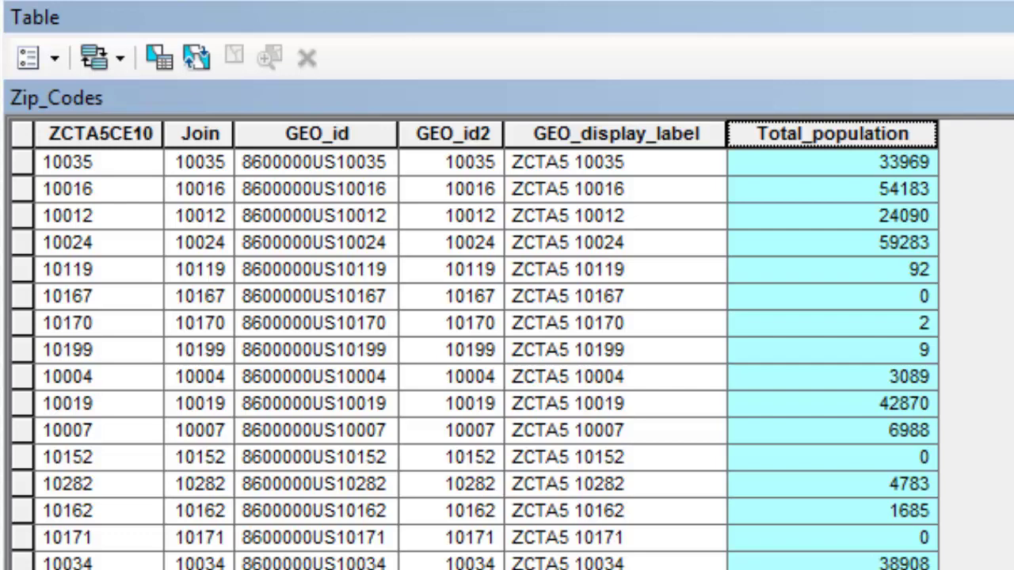
{"action": "scroll", "coordinate": [475, 349], "scroll_direction": "up", "scroll_amount": 10}
{"action": "scroll", "coordinate": [989, 361], "scroll_direction": "up", "scroll_amount": 4}
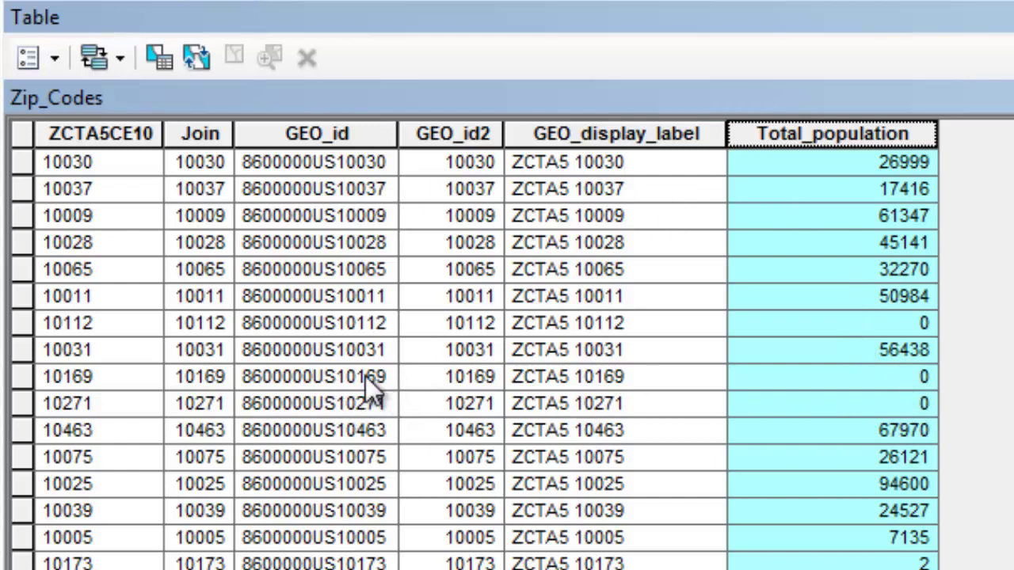
{"action": "left_click", "coordinate": [16, 378]}
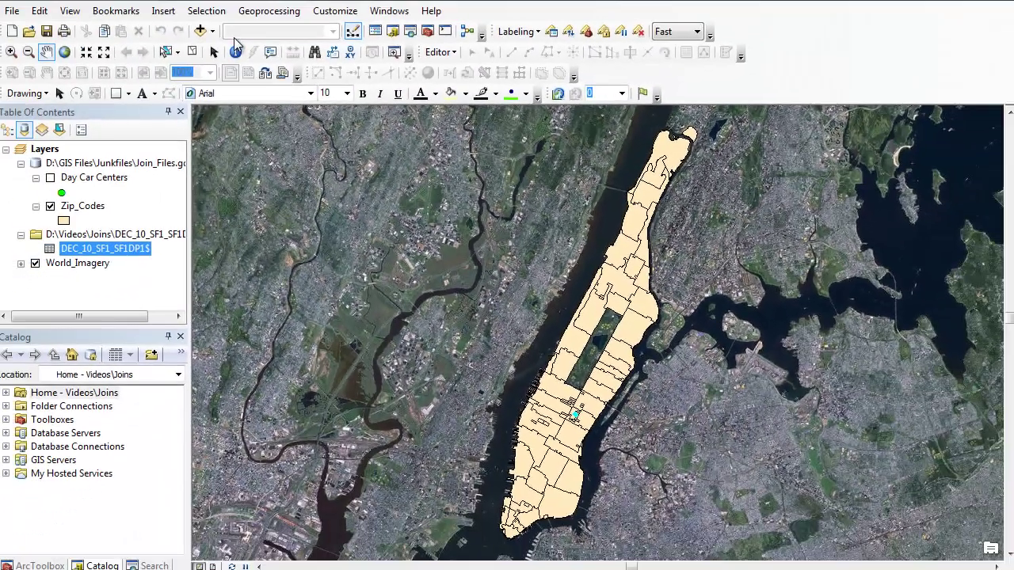
{"action": "left_click", "coordinate": [235, 52]}
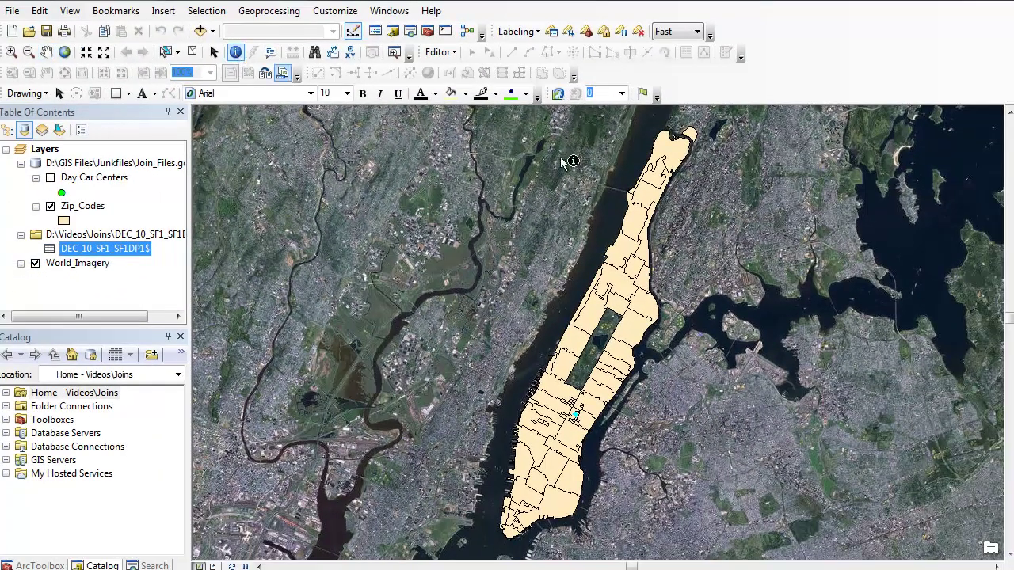
{"action": "left_click", "coordinate": [666, 151]}
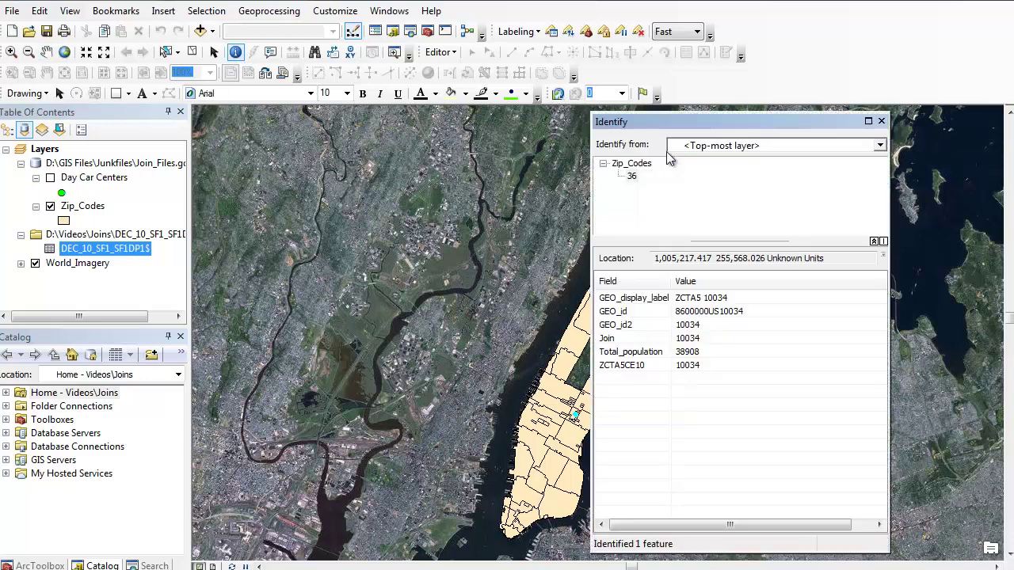
{"action": "left_click_drag", "start_coordinate": [585, 121], "coordinate": [414, 106]}
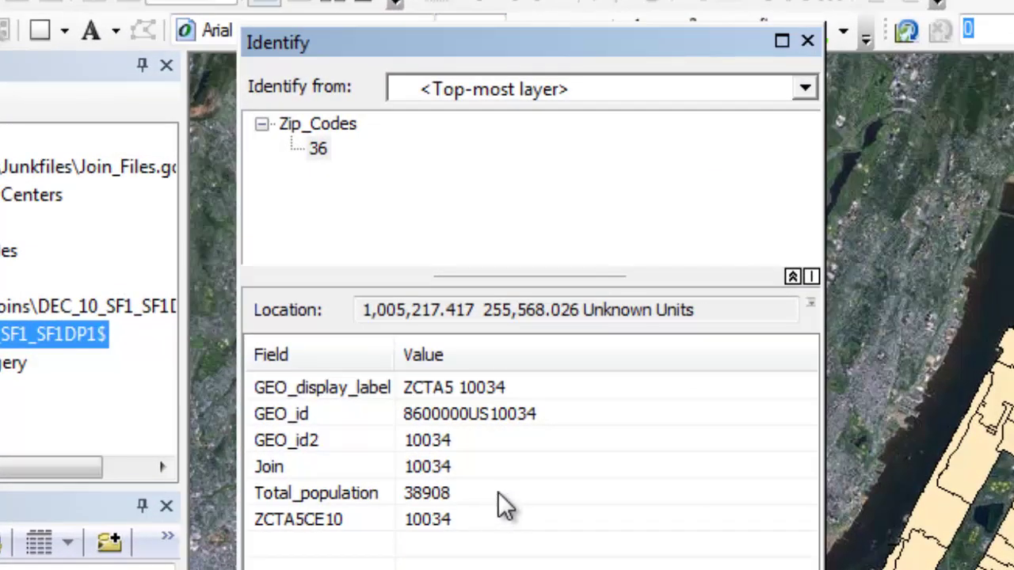
{"action": "left_click", "coordinate": [808, 42]}
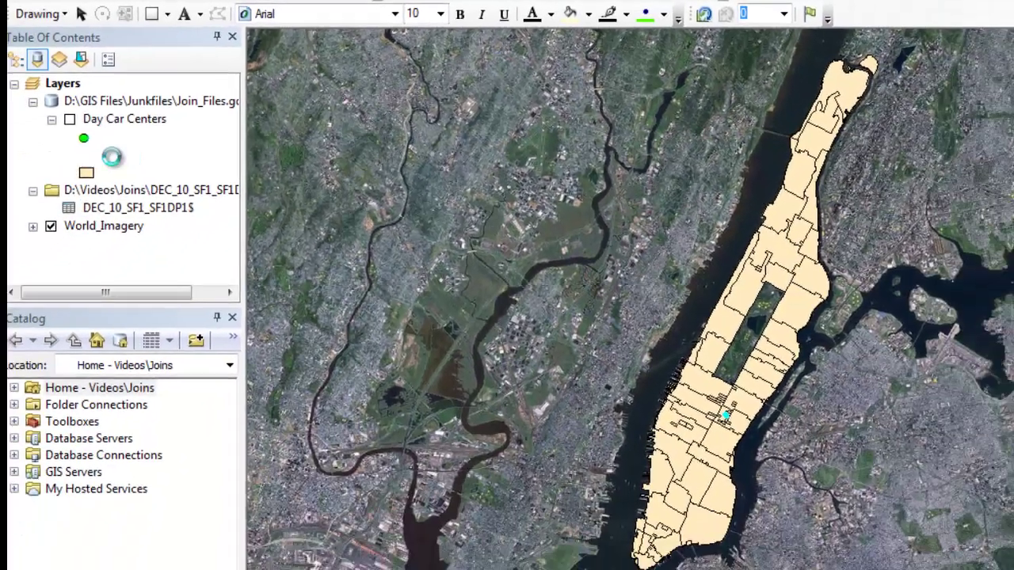
Give Zip_Codes Graduated Colors symbology on Total_population in five classes, 0–7853 up to 67970–94600
{"action": "double_click", "coordinate": [36, 208]}
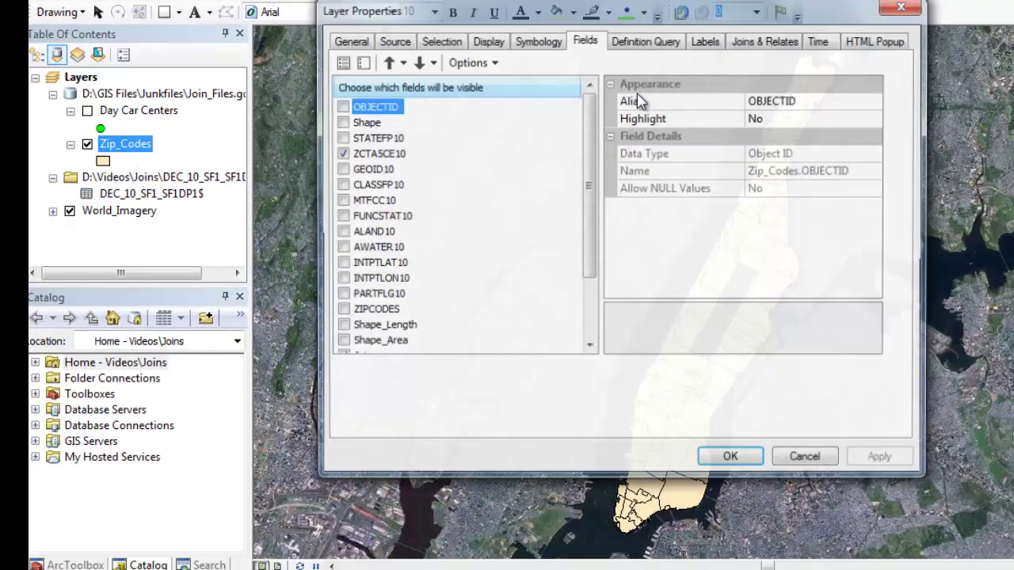
{"action": "left_click", "coordinate": [626, 64]}
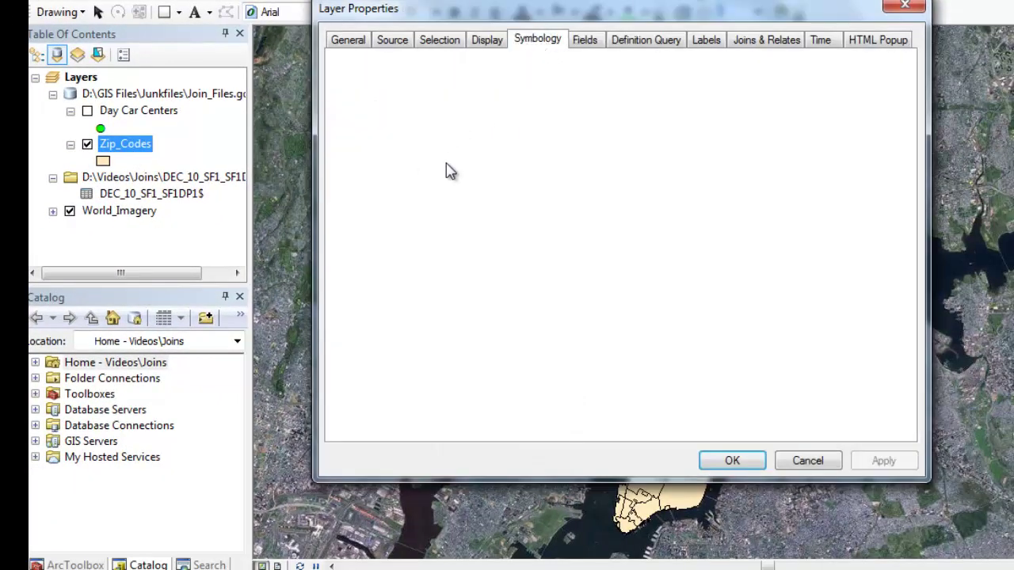
{"action": "left_click", "coordinate": [369, 118]}
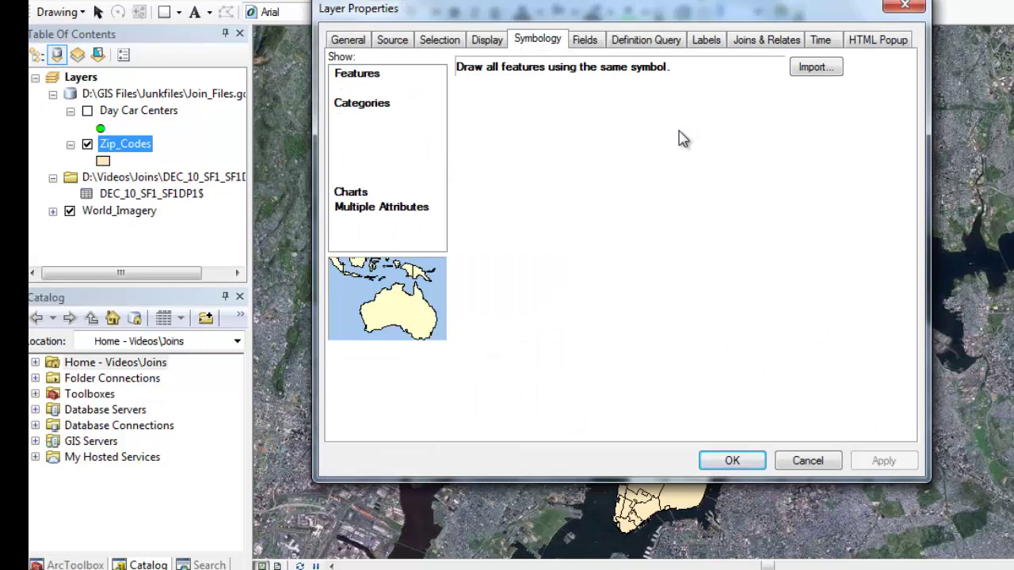
{"action": "left_click", "coordinate": [651, 104]}
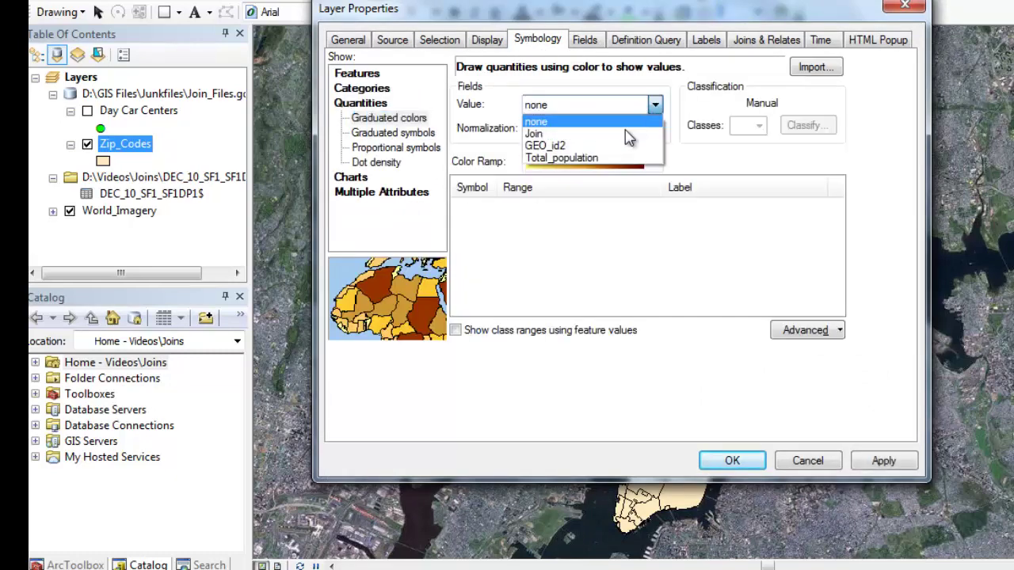
{"action": "left_click", "coordinate": [585, 157]}
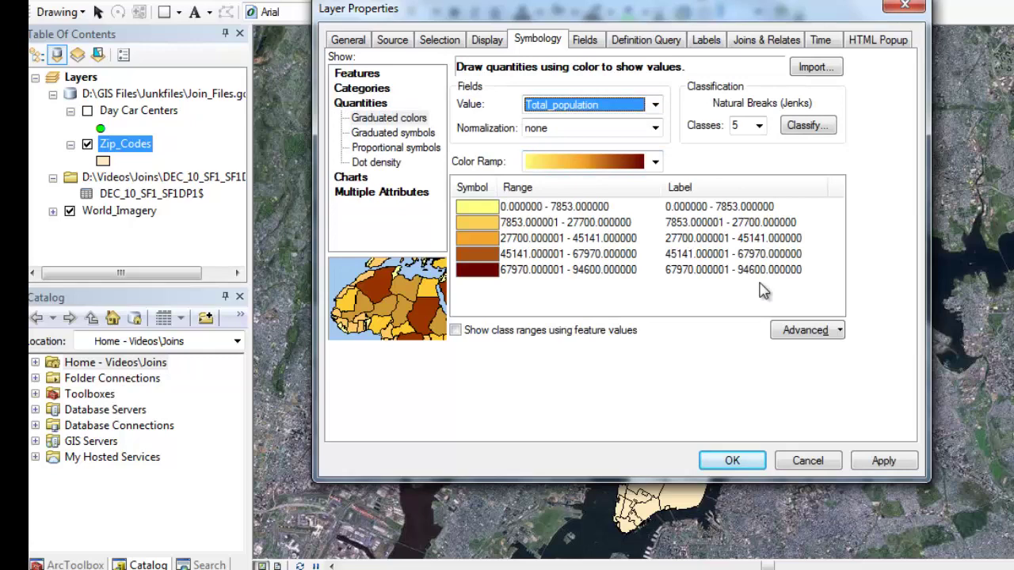
{"action": "left_click", "coordinate": [732, 460]}
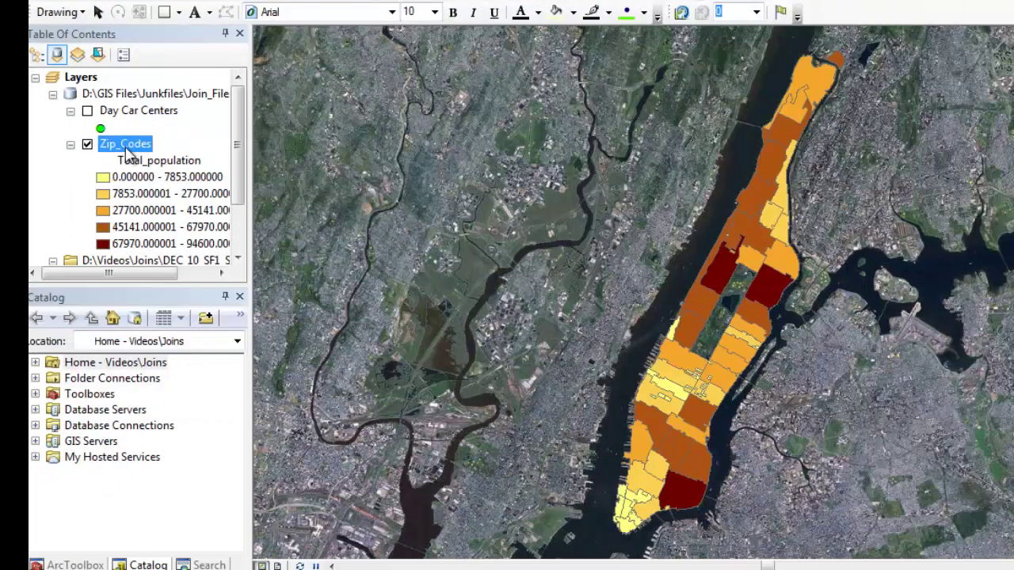
Turn on the Day Car Centers layer and review its 456-record attribute table before closing it
{"action": "left_click", "coordinate": [89, 112], "text": "ctrl"}
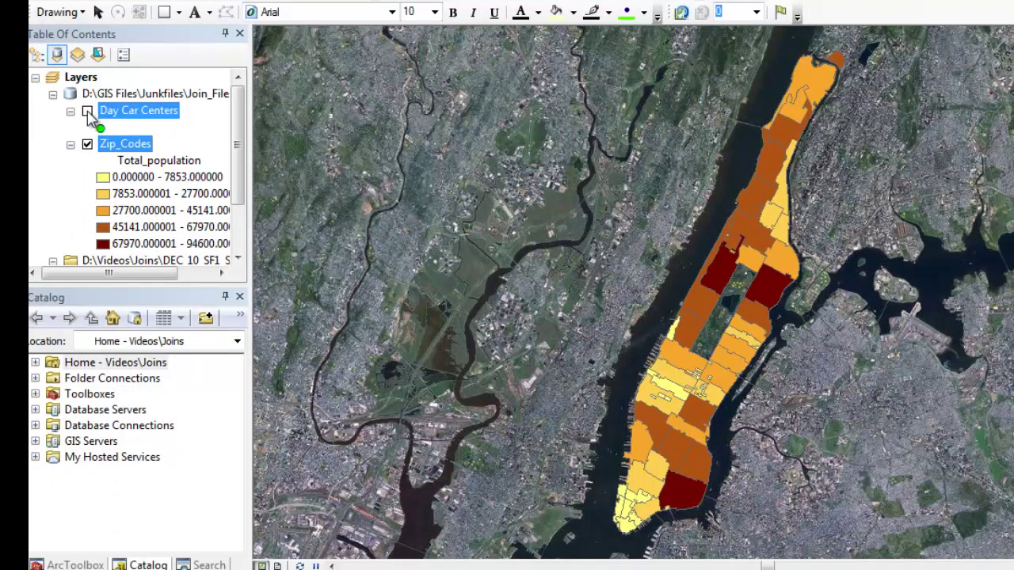
{"action": "left_click", "coordinate": [88, 112]}
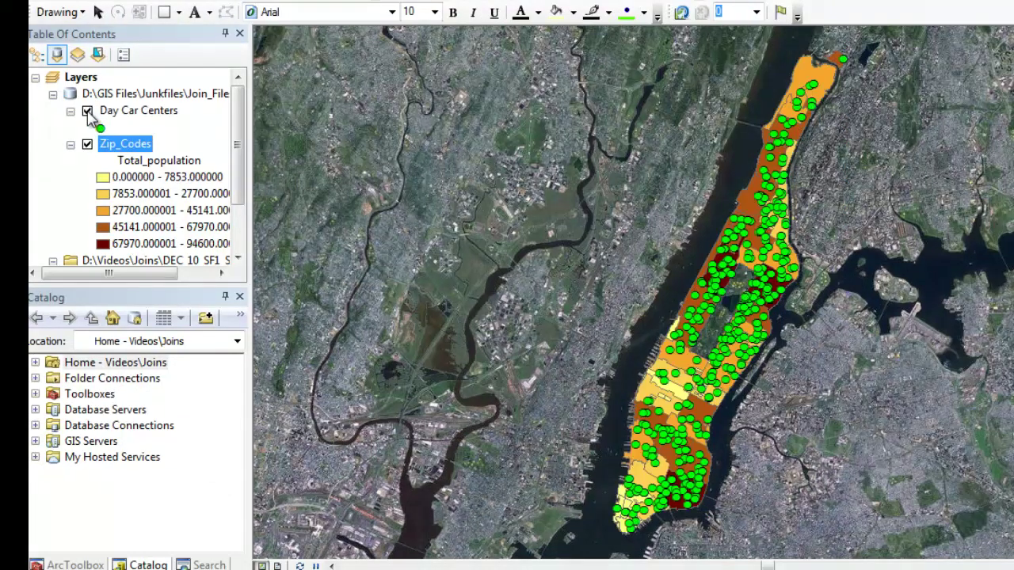
{"action": "right_click", "coordinate": [129, 113]}
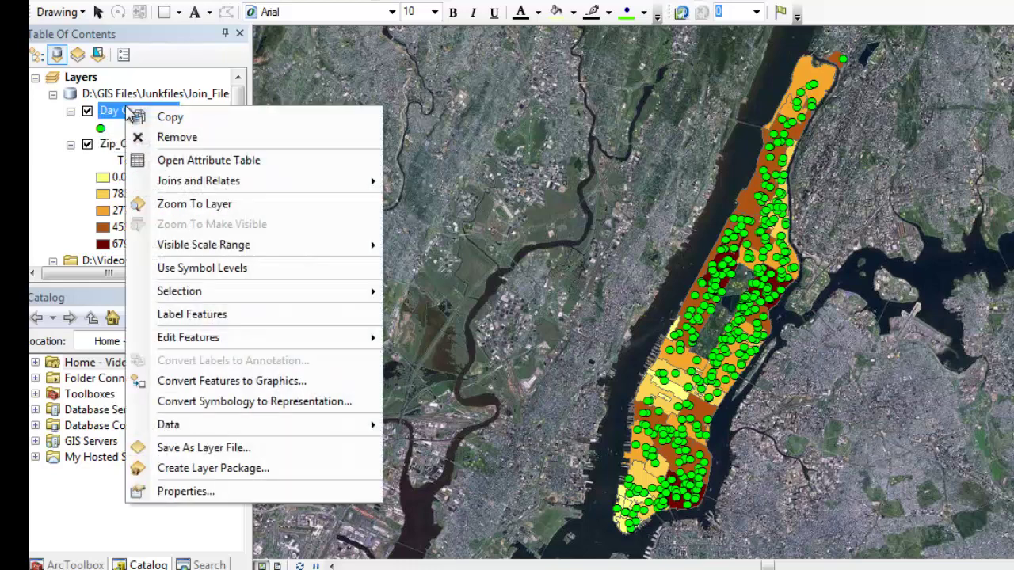
{"action": "left_click", "coordinate": [209, 161]}
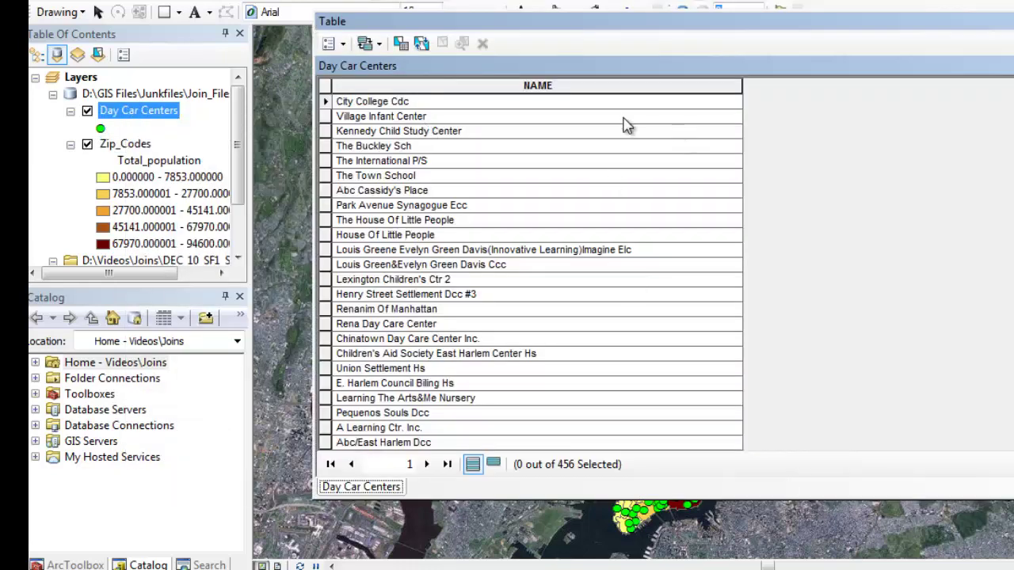
{"action": "left_click", "coordinate": [508, 86]}
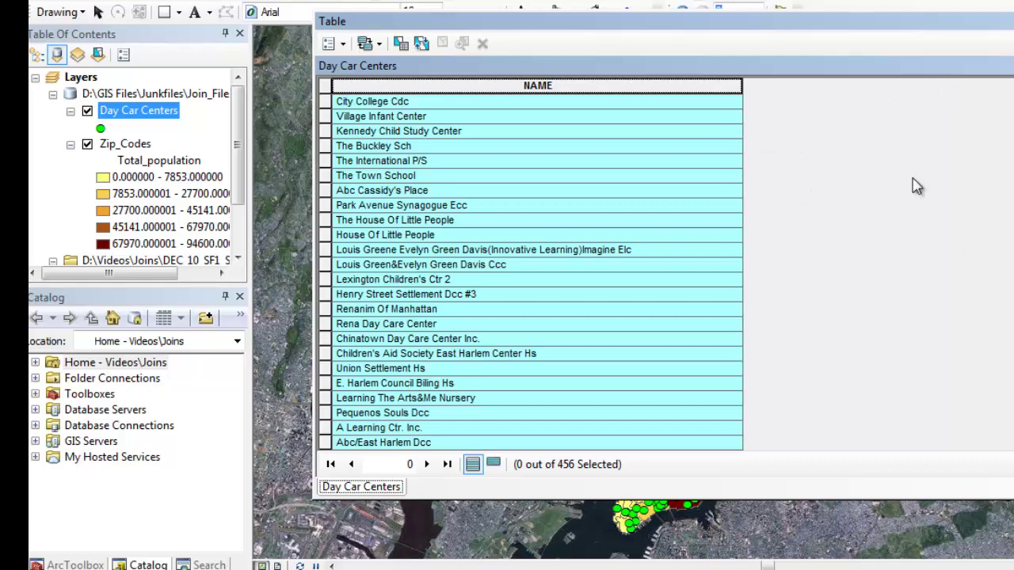
{"action": "key", "text": "alt+F4"}
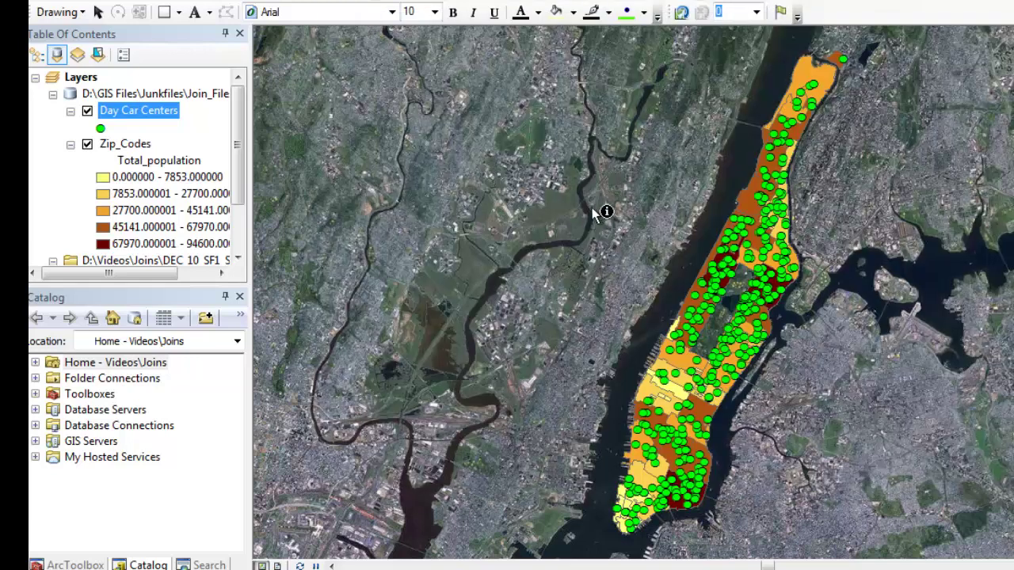
{"action": "right_click", "coordinate": [155, 115]}
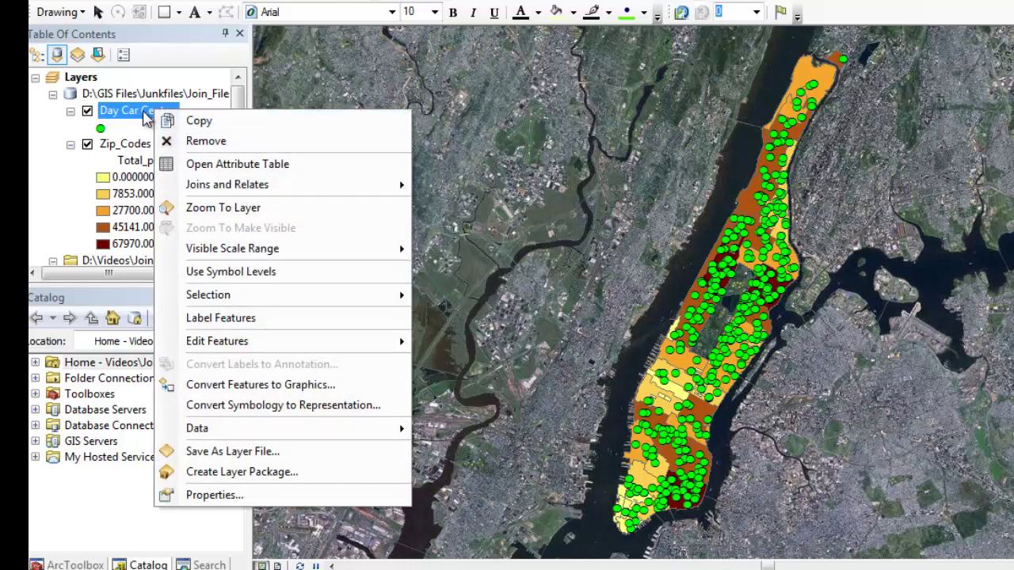
{"action": "mouse_move", "coordinate": [271, 186]}
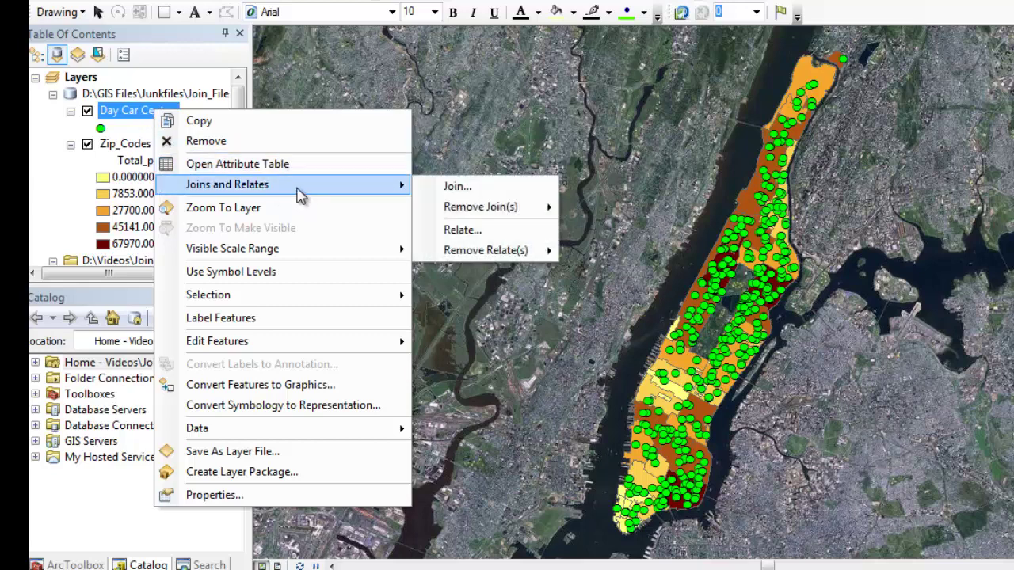
Configure a location-based join from Zip_Codes using 'it falls inside', output D:\Videos\Joins\Join_Output.shp
{"action": "left_click", "coordinate": [456, 186]}
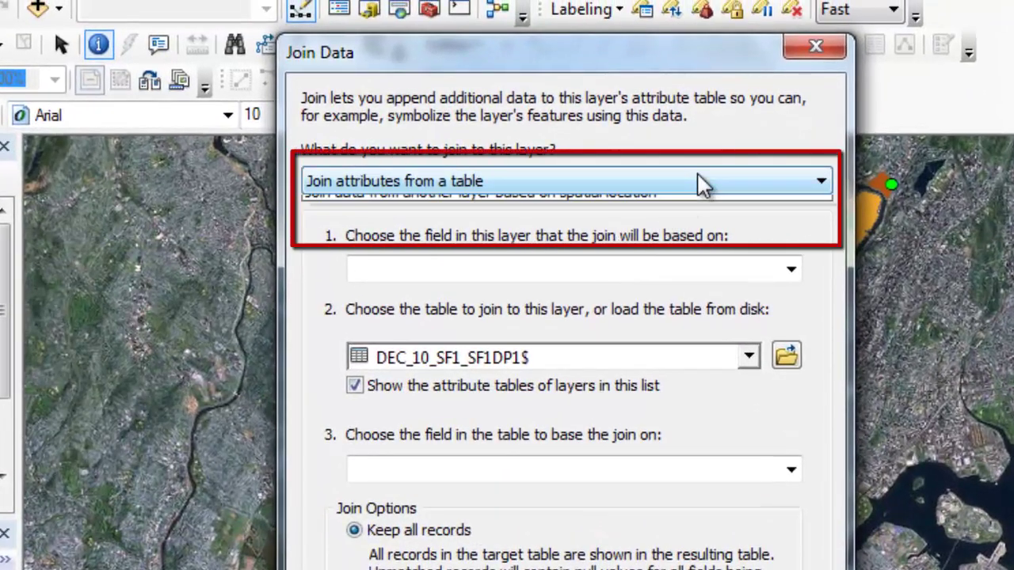
{"action": "left_click", "coordinate": [697, 183]}
{"action": "left_click", "coordinate": [460, 224]}
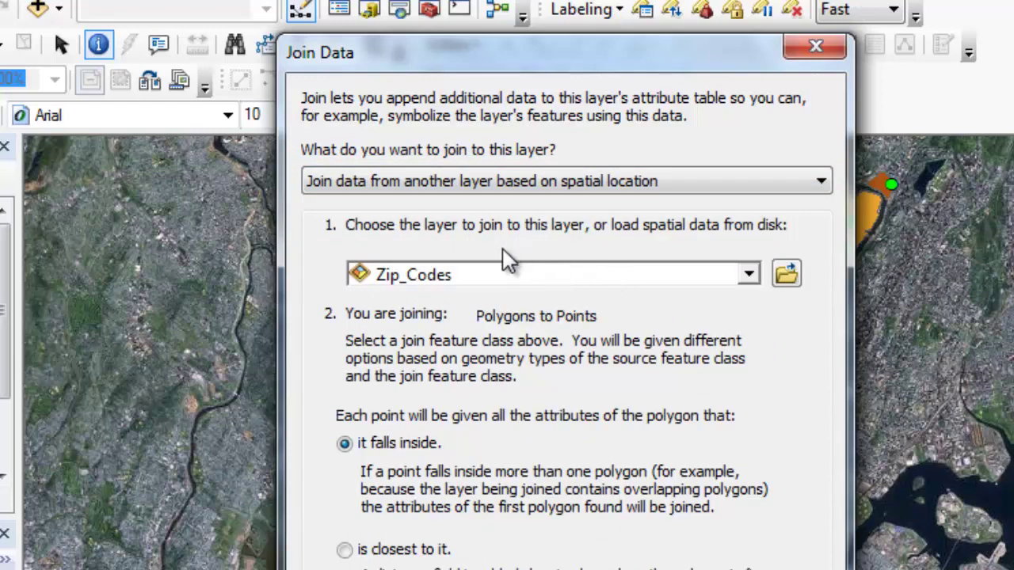
{"action": "left_click", "coordinate": [693, 275]}
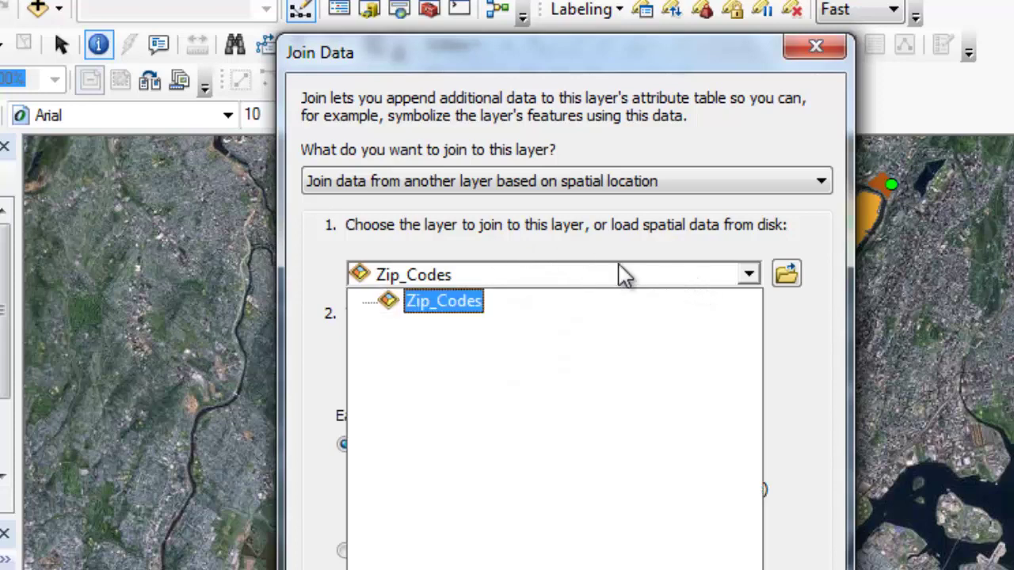
{"action": "left_click", "coordinate": [624, 284]}
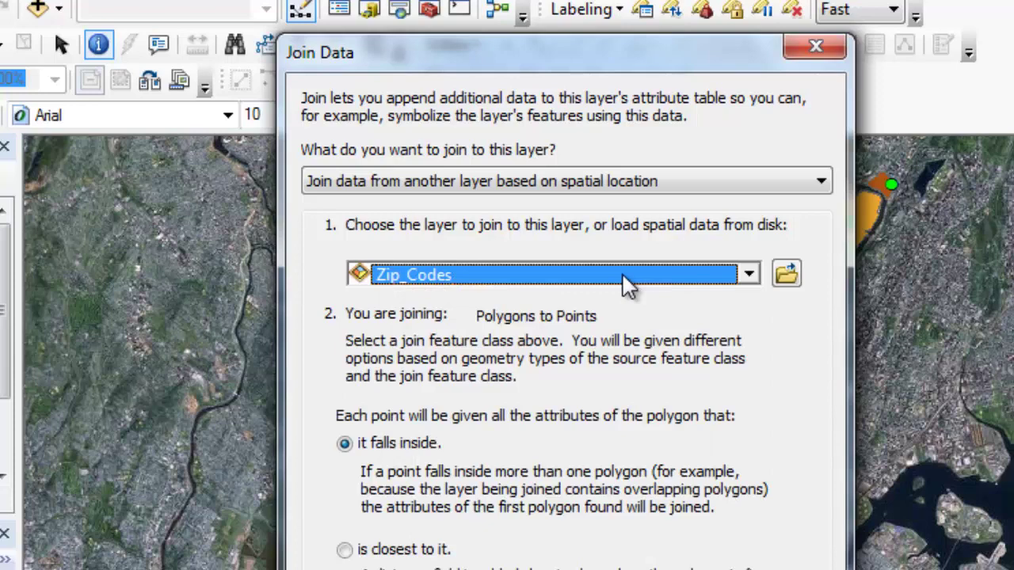
{"action": "left_click", "coordinate": [654, 274]}
{"action": "left_click", "coordinate": [657, 278]}
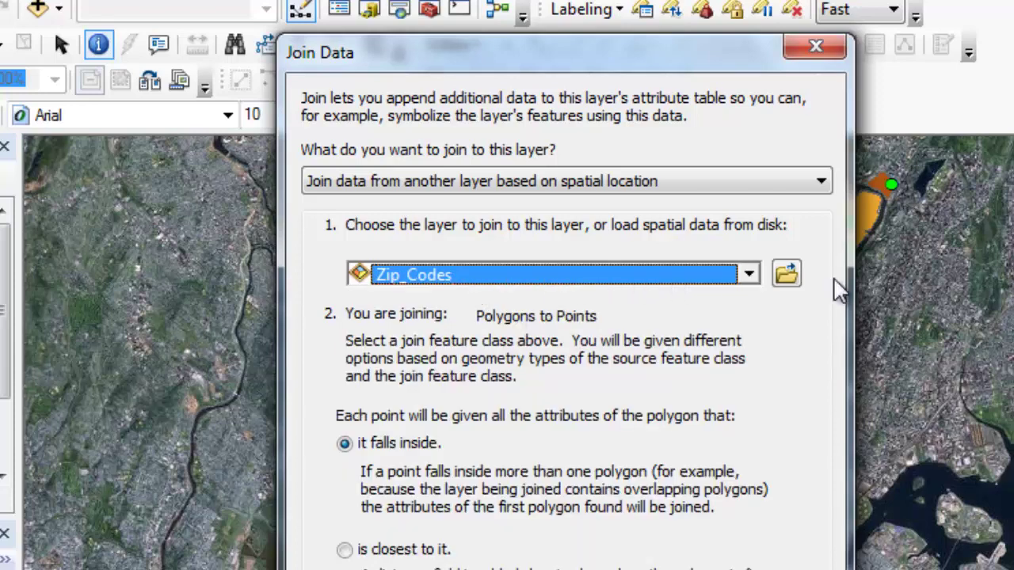
{"action": "left_click", "coordinate": [792, 271]}
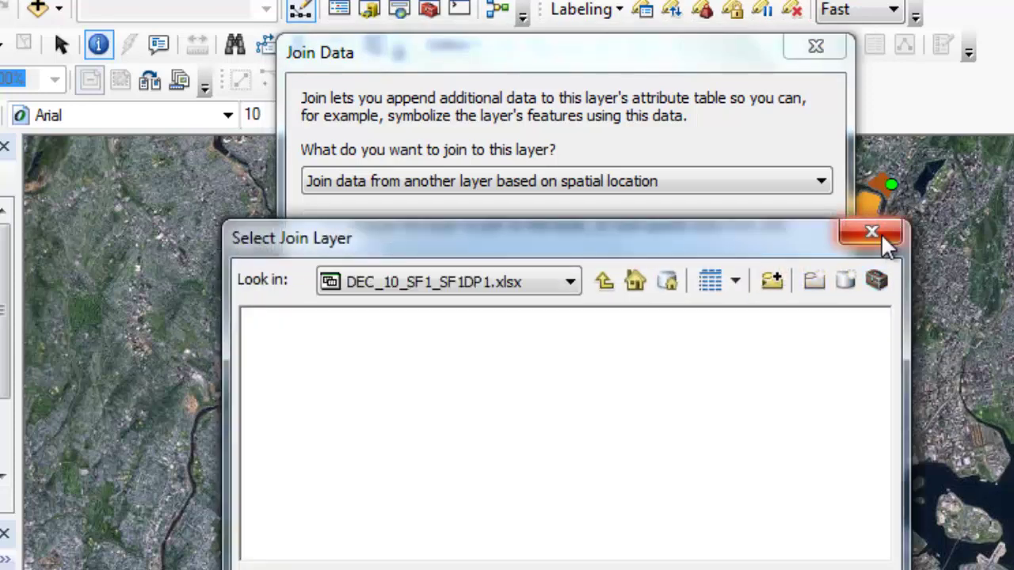
{"action": "left_click", "coordinate": [872, 228]}
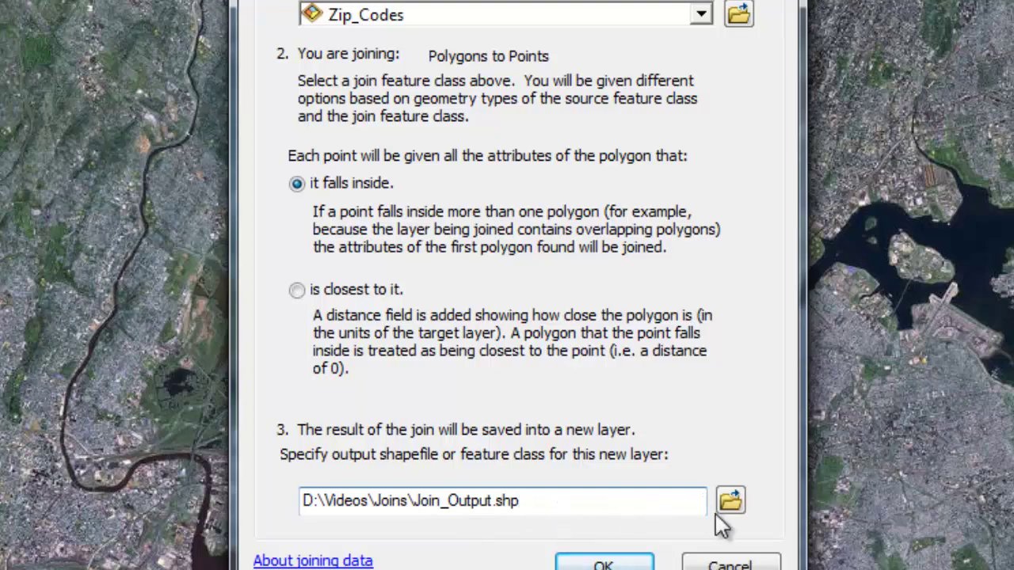
Run the spatial join and show Join_Output over the population-shaded zip codes, hiding Day Car Centers
{"action": "left_click", "coordinate": [606, 563]}
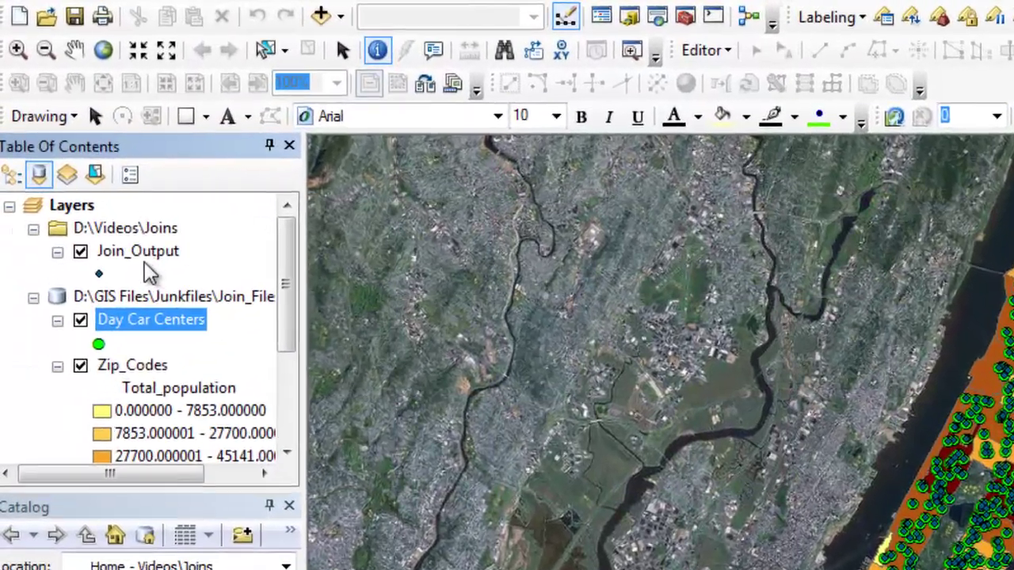
{"action": "left_click", "coordinate": [91, 164]}
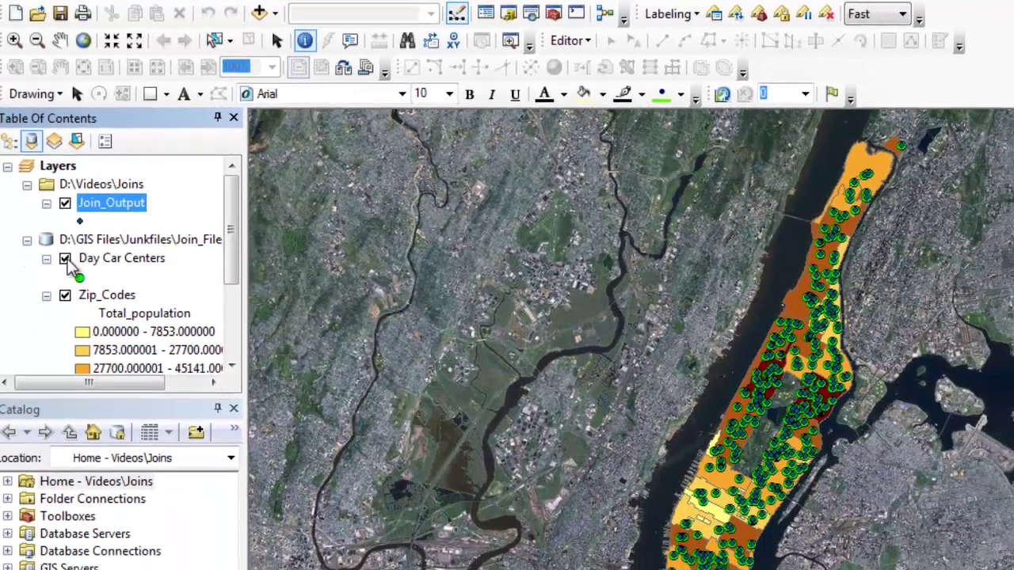
{"action": "left_click", "coordinate": [74, 295]}
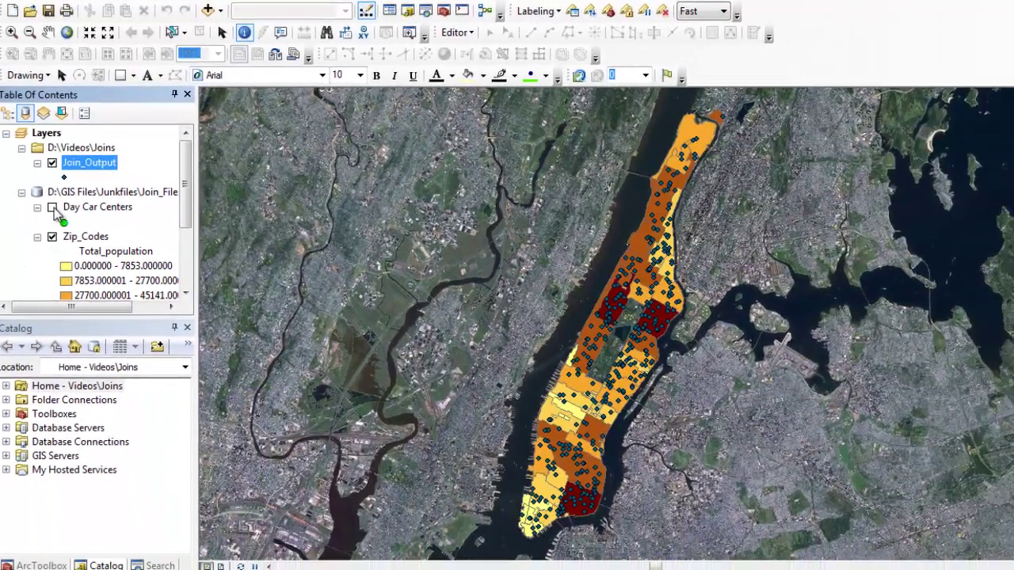
{"action": "left_click", "coordinate": [52, 237]}
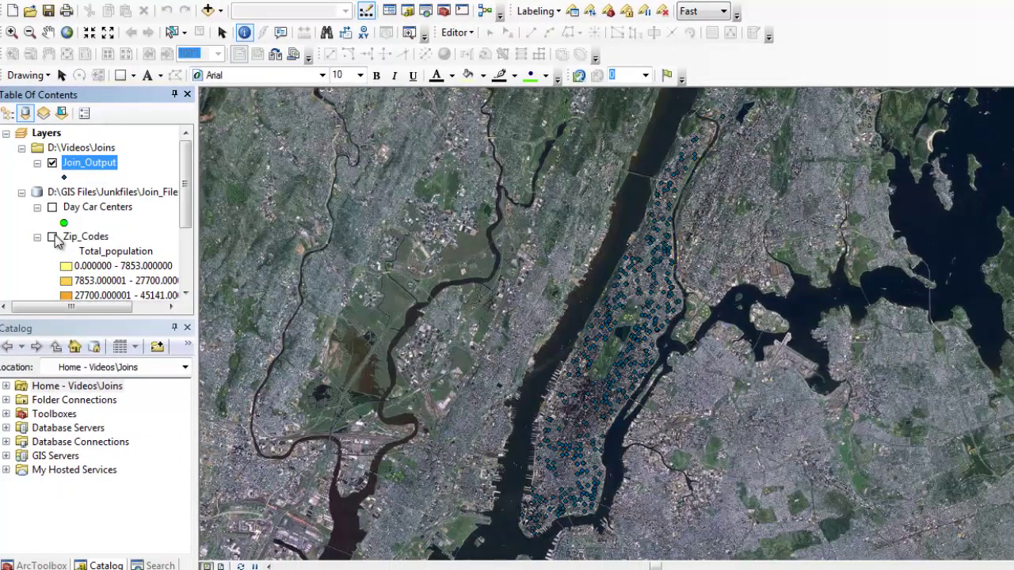
{"action": "left_click", "coordinate": [52, 237]}
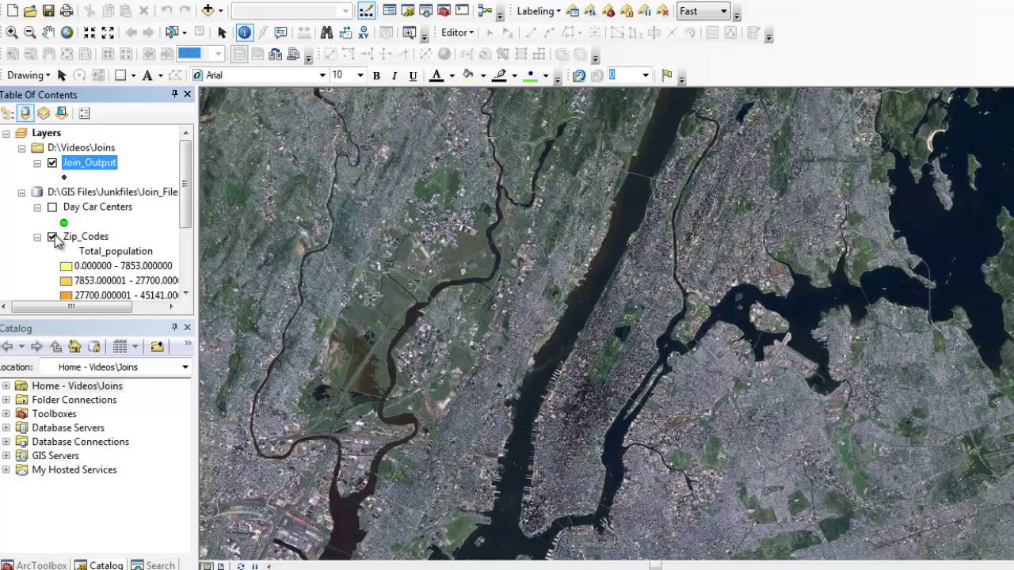
{"action": "double_click", "coordinate": [101, 164], "text": "ctrl"}
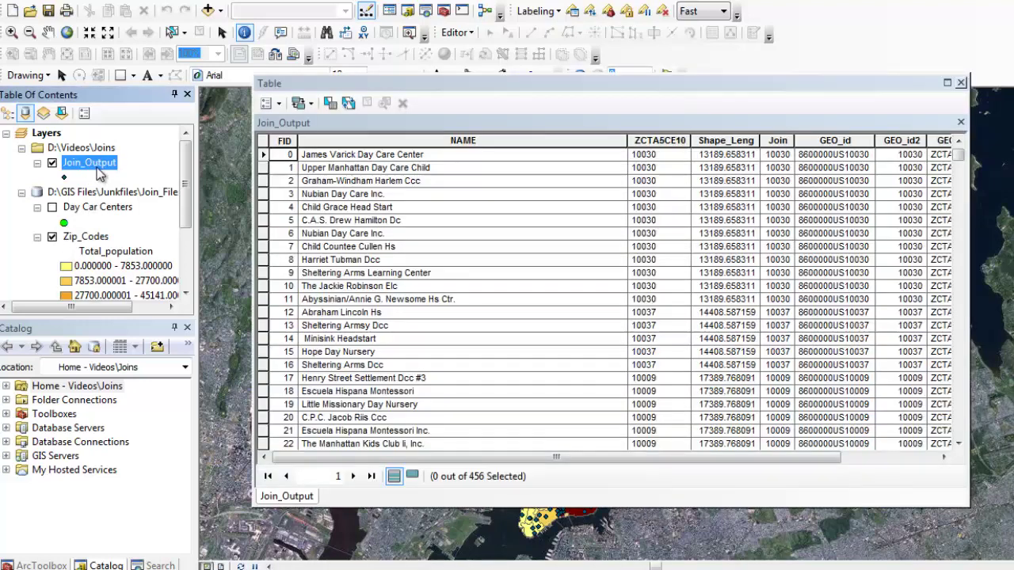
{"action": "left_click_drag", "start_coordinate": [643, 96], "coordinate": [603, 101]}
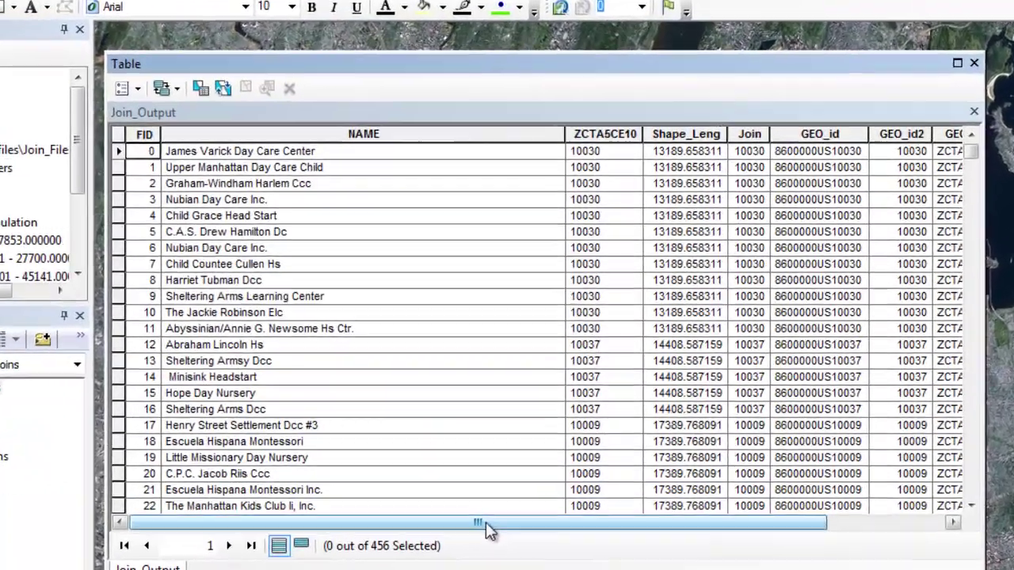
{"action": "left_click_drag", "start_coordinate": [489, 531], "coordinate": [444, 552]}
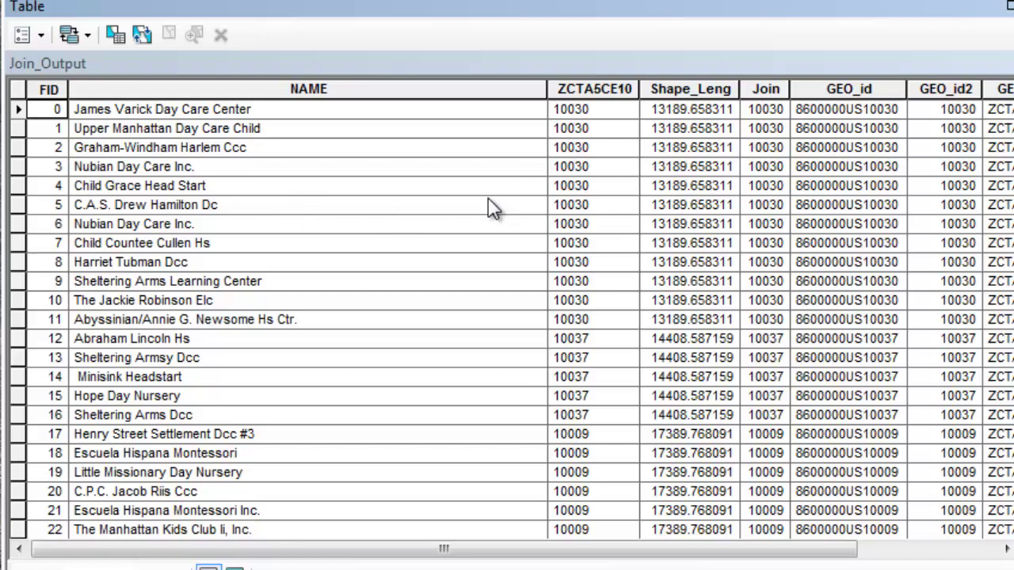
{"action": "left_click", "coordinate": [352, 89]}
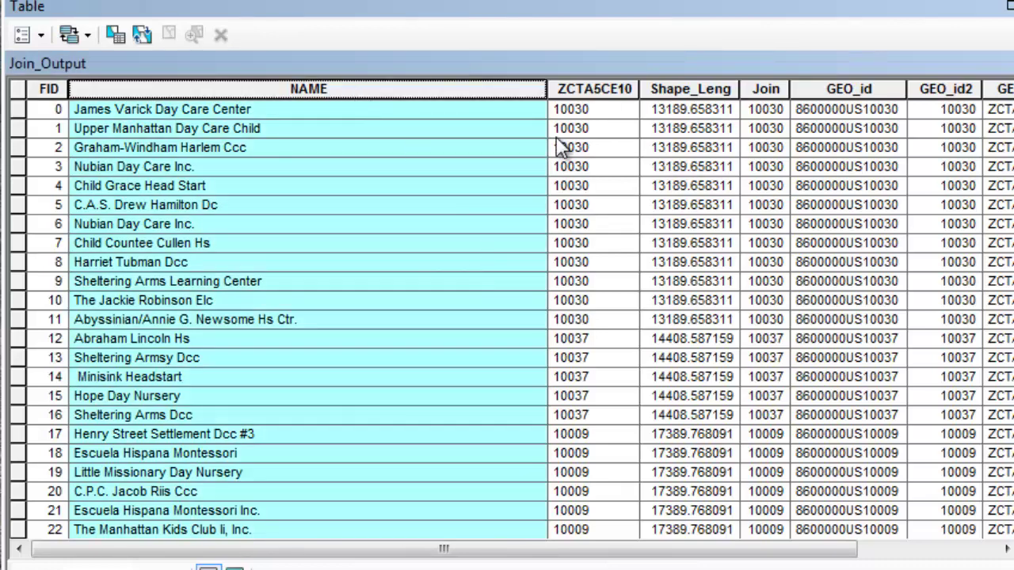
{"action": "left_click", "coordinate": [606, 89]}
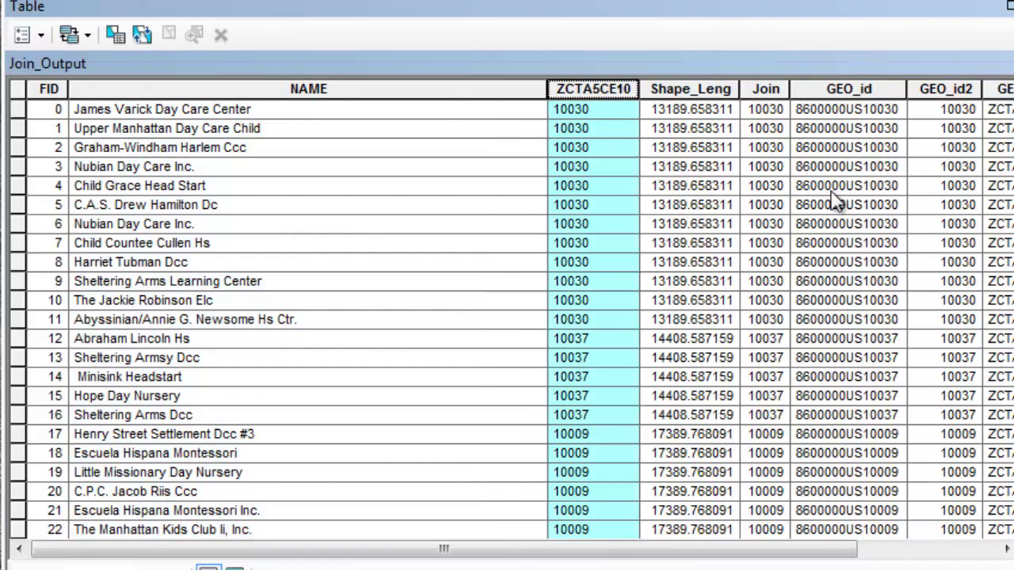
{"action": "scroll", "coordinate": [508, 317], "scroll_direction": "down", "scroll_amount": 6}
{"action": "scroll", "coordinate": [713, 301], "scroll_direction": "down", "scroll_amount": 13}
{"action": "scroll", "coordinate": [713, 301], "scroll_direction": "up", "scroll_amount": 5}
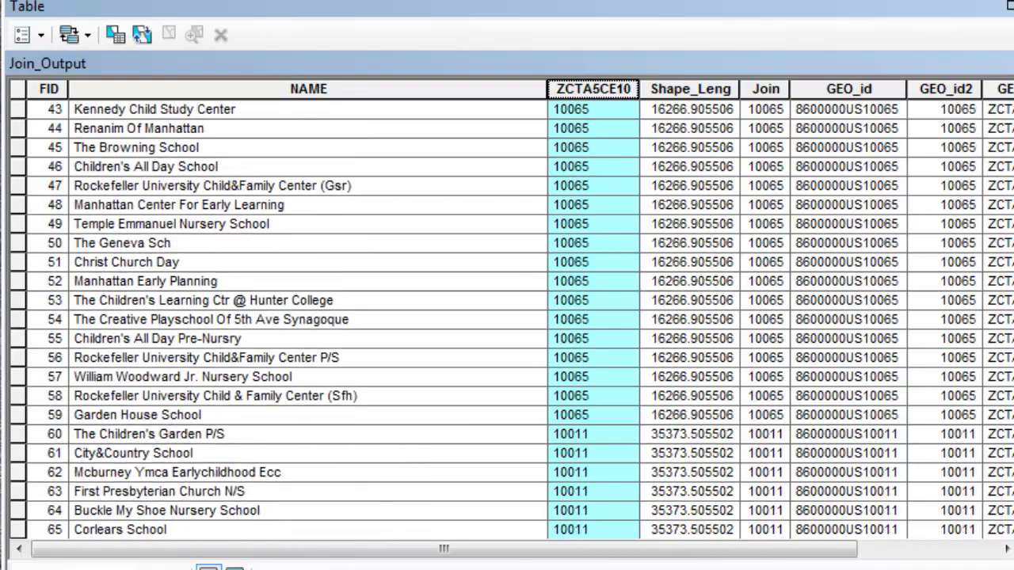
{"action": "left_click_drag", "start_coordinate": [709, 549], "coordinate": [846, 534]}
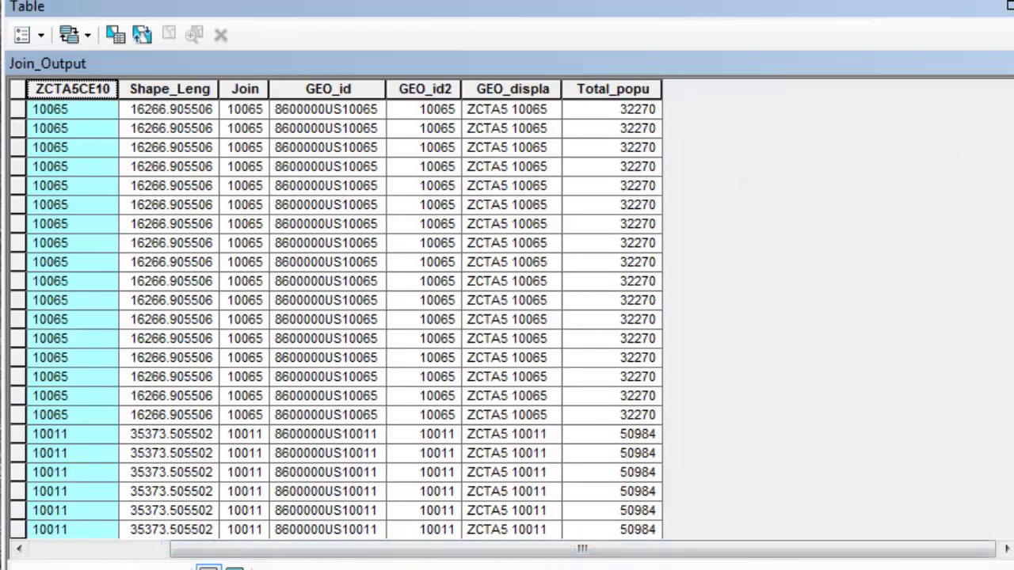
{"action": "scroll", "coordinate": [793, 238], "scroll_direction": "down", "scroll_amount": 5}
{"action": "left_click", "coordinate": [643, 224]}
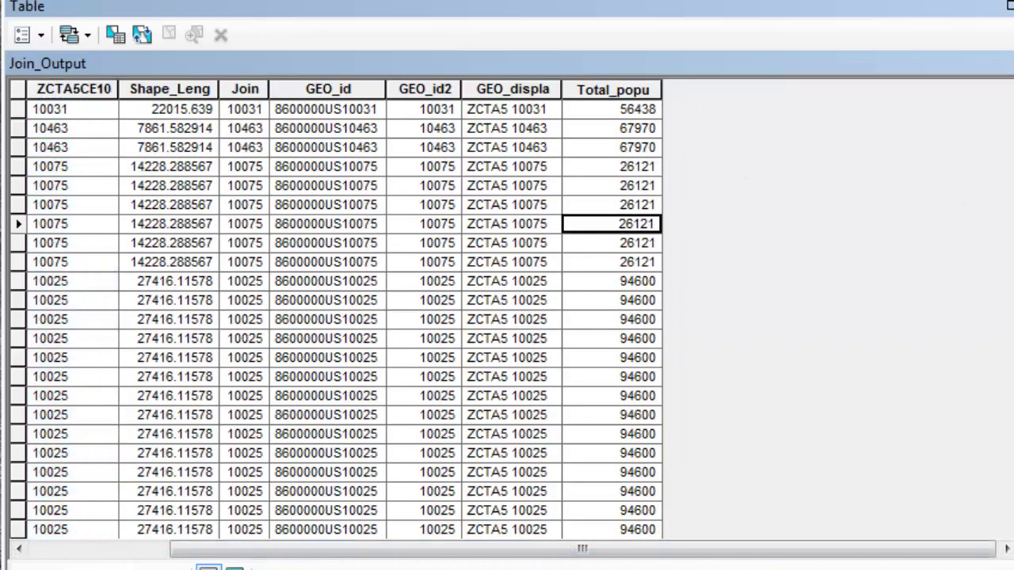
{"action": "scroll", "coordinate": [332, 317], "scroll_direction": "down", "scroll_amount": 10}
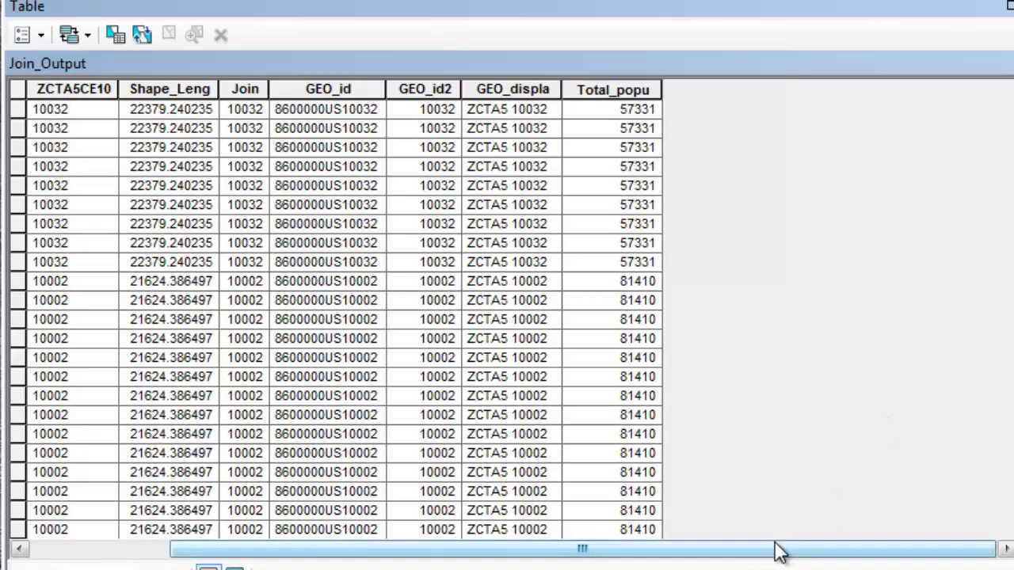
{"action": "left_click_drag", "start_coordinate": [776, 550], "coordinate": [575, 544]}
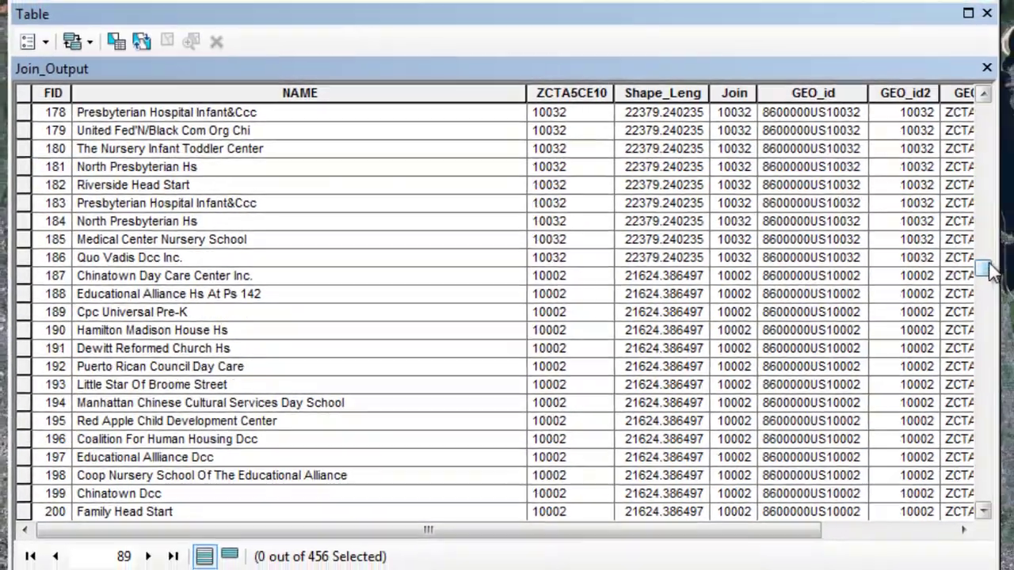
{"action": "left_click_drag", "start_coordinate": [917, 269], "coordinate": [919, 102]}
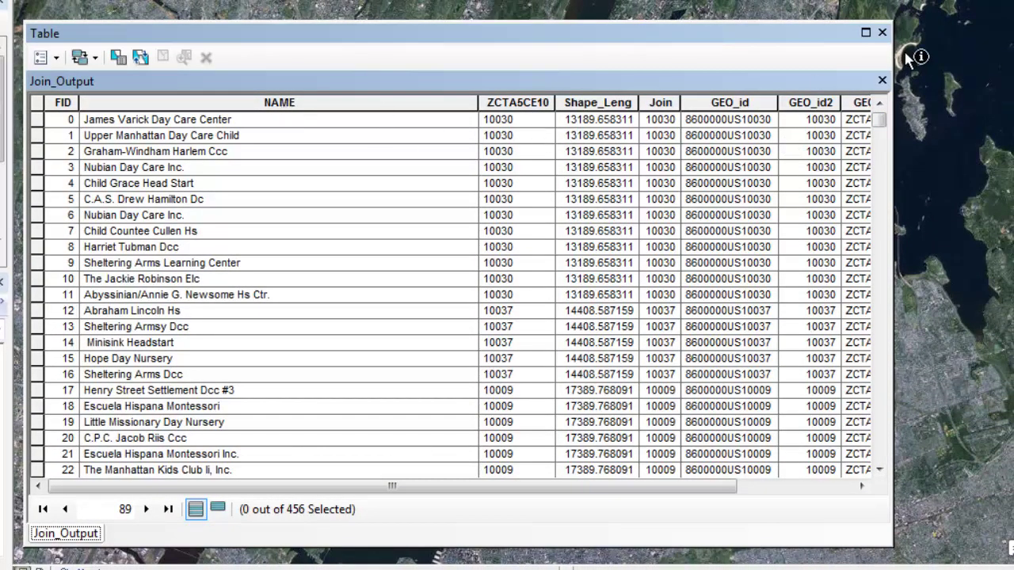
Close the Join_Output attribute table to show the day care points over the shaded zip codes
{"action": "left_click", "coordinate": [883, 33]}
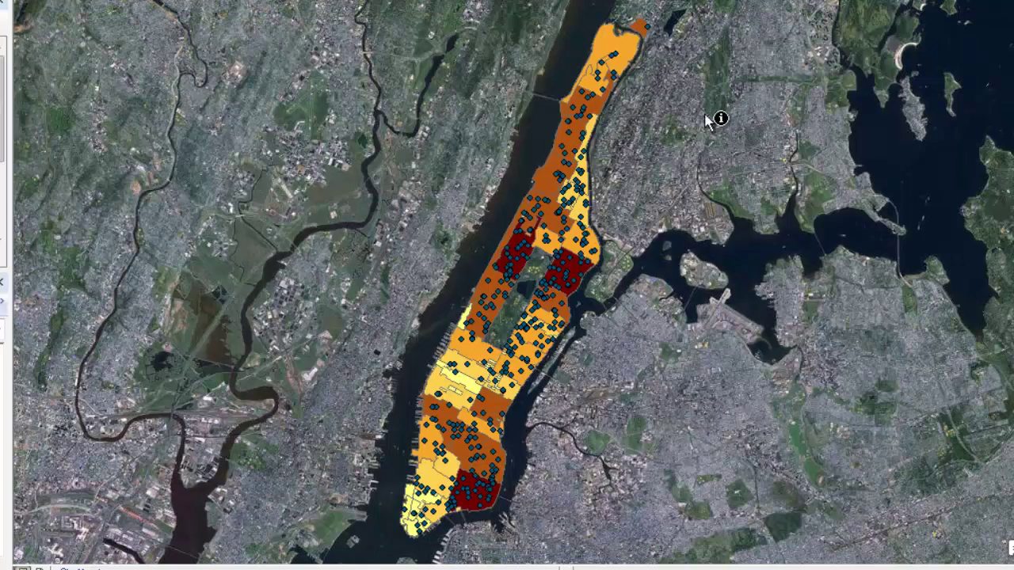